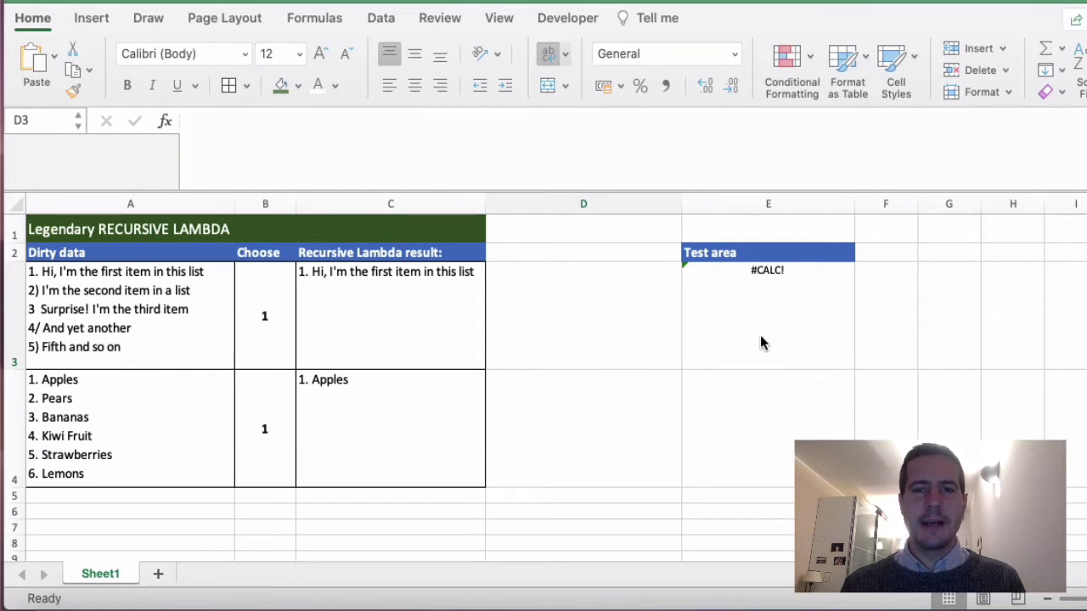
Check the LAMBDA formula in E3 and both dirty data lists, and heighten row 4 to fit the whole list in A4.
left_click(743, 305)
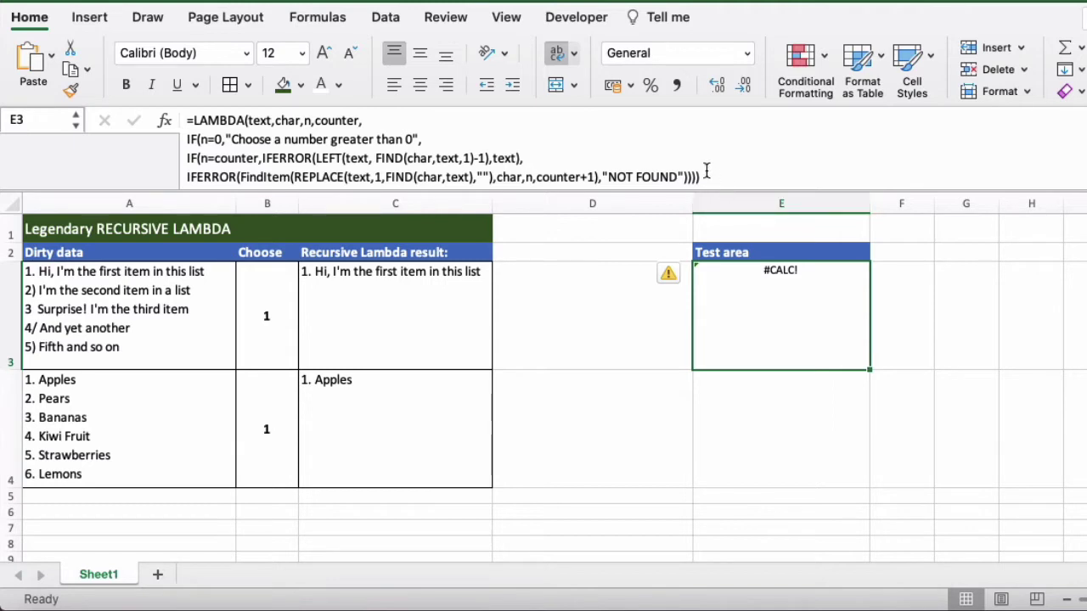
key("Left")
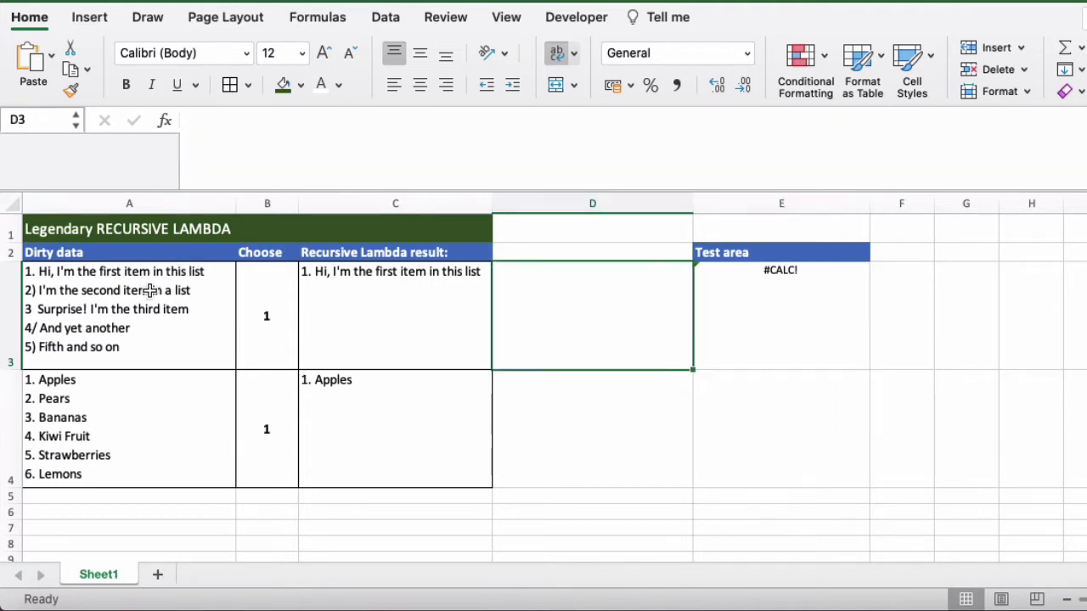
left_click(149, 297)
left_click(151, 425)
left_click(161, 308)
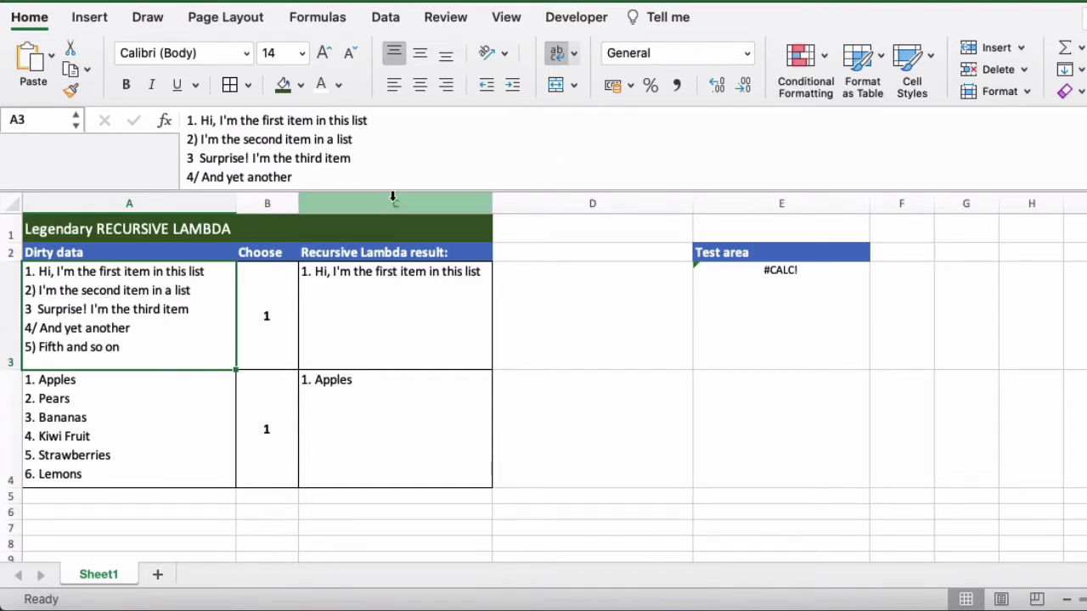
left_click(156, 429)
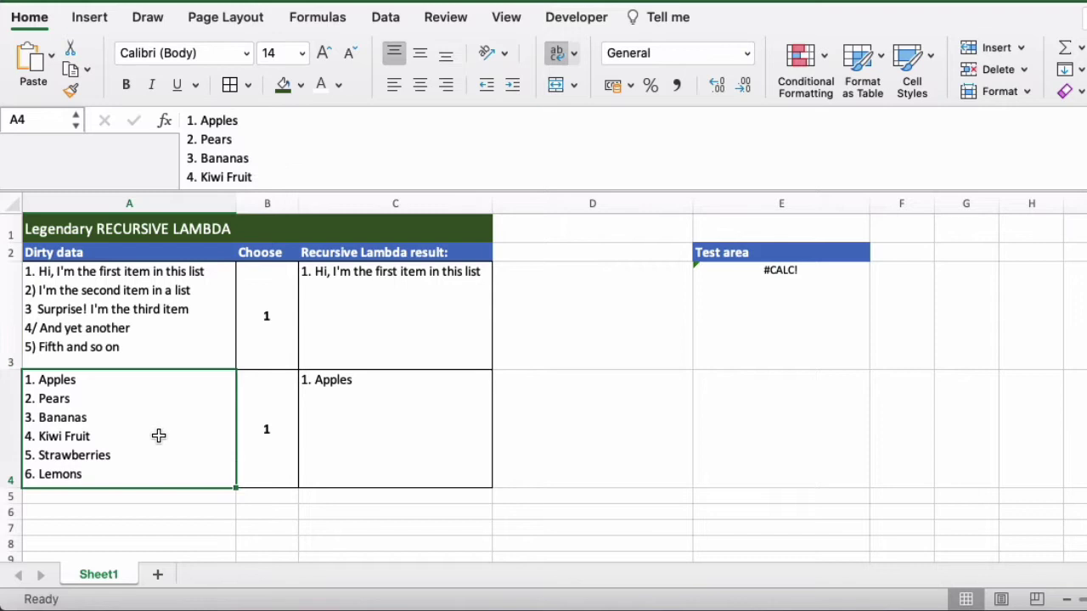
left_click_drag(11, 488, 12, 502)
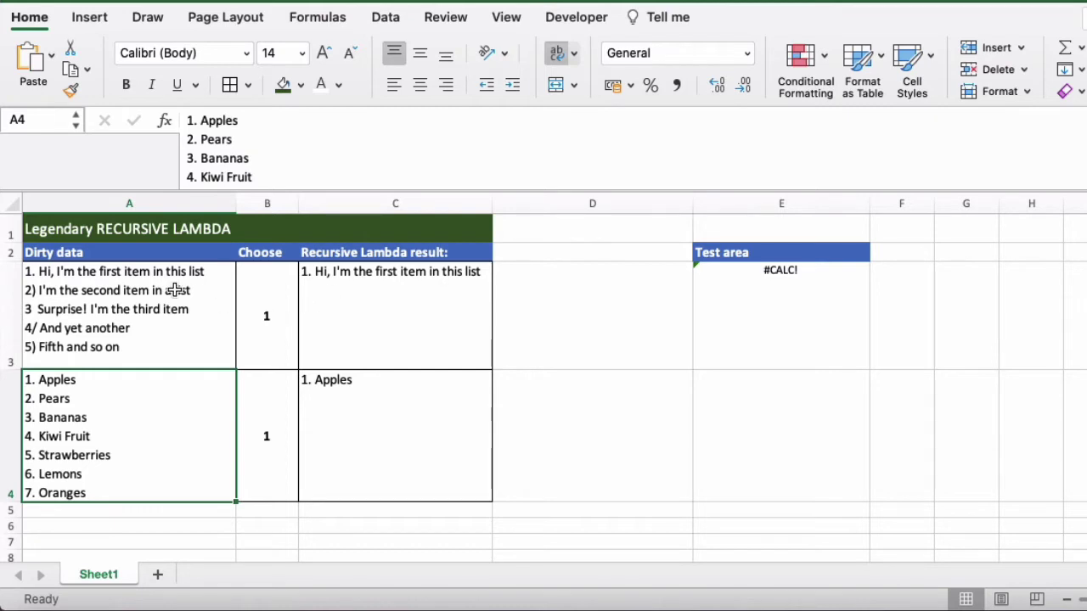
Test the formula on the first list by setting the Choose number in B3 to 2, 3, 4 and 5 in turn.
left_click(285, 311)
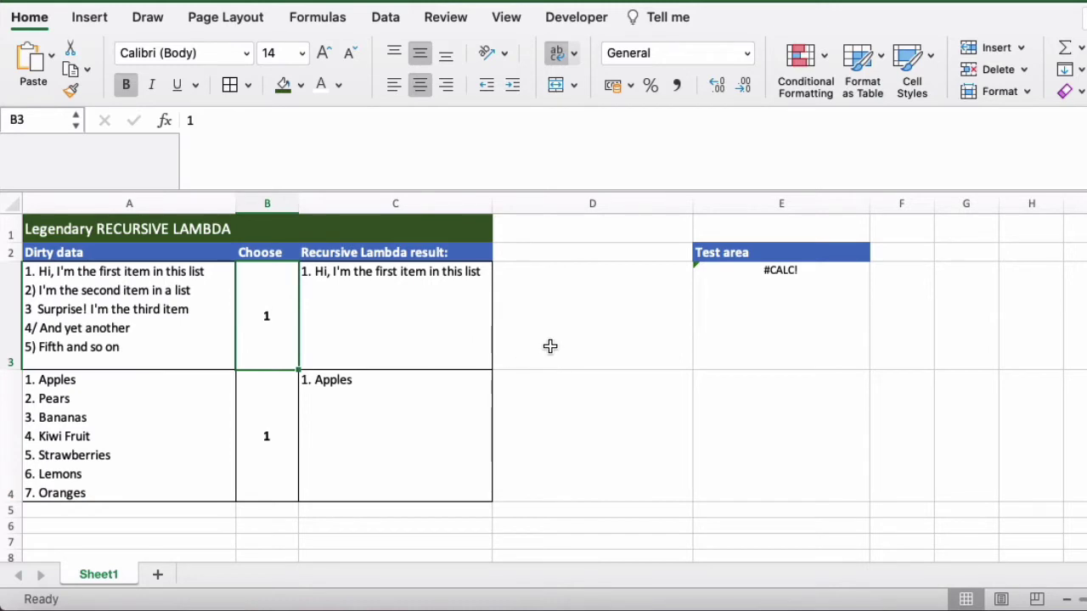
type("2")
key("Return")
key("Up")
type("3")
key("Return")
key("Up")
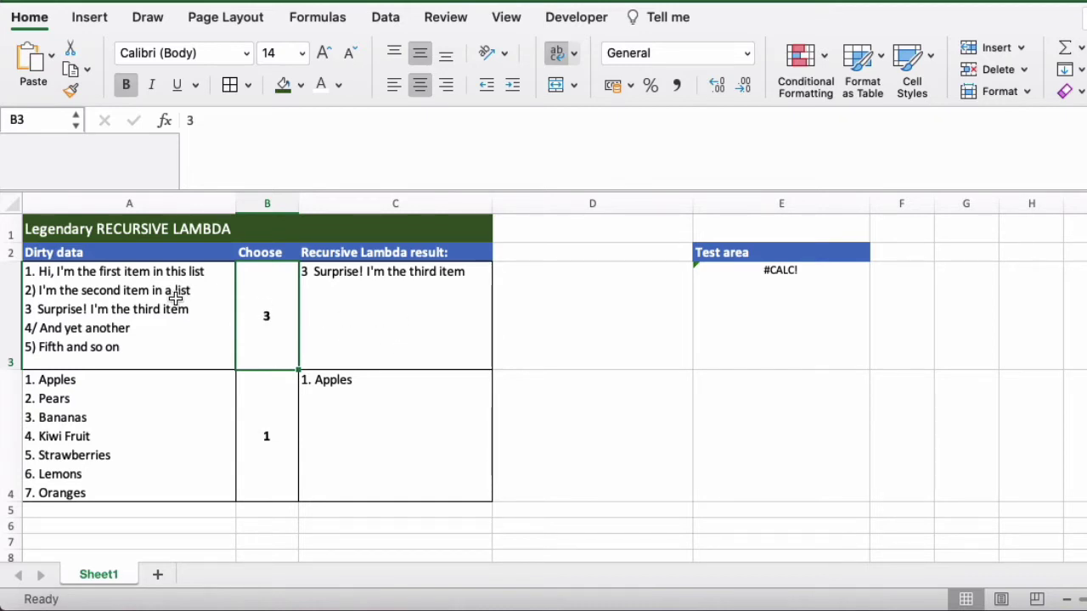
type("4")
key("Return")
key("Up")
type("5")
key("Return")
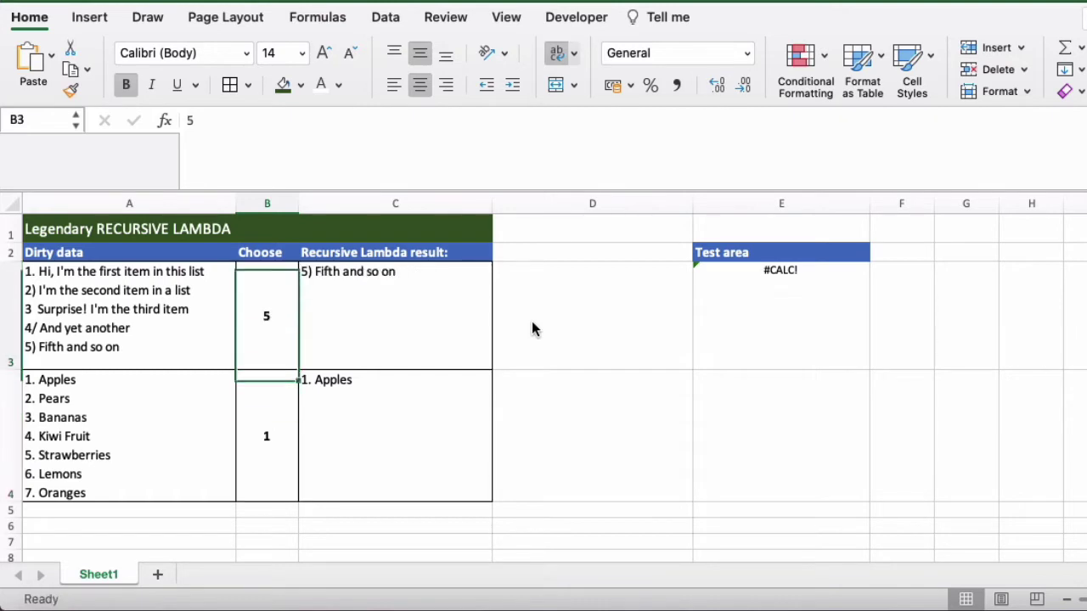
Test the formula on the fruit list by setting the Choose number in B4 to 2 and finally to 3.
type("2")
key("Return")
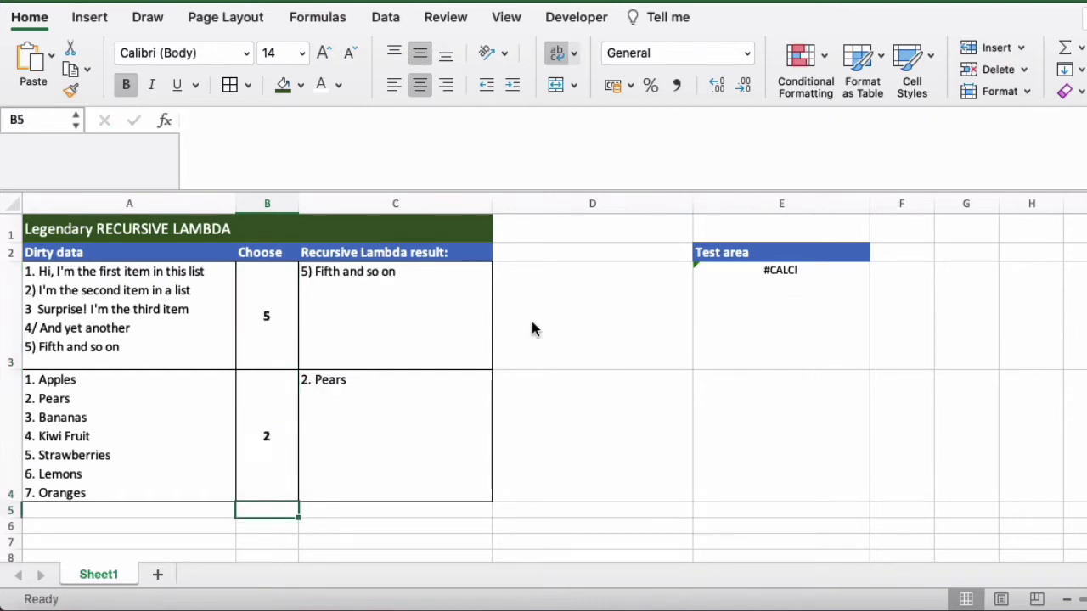
key("Up")
type("3")
key("Return")
key("Up")
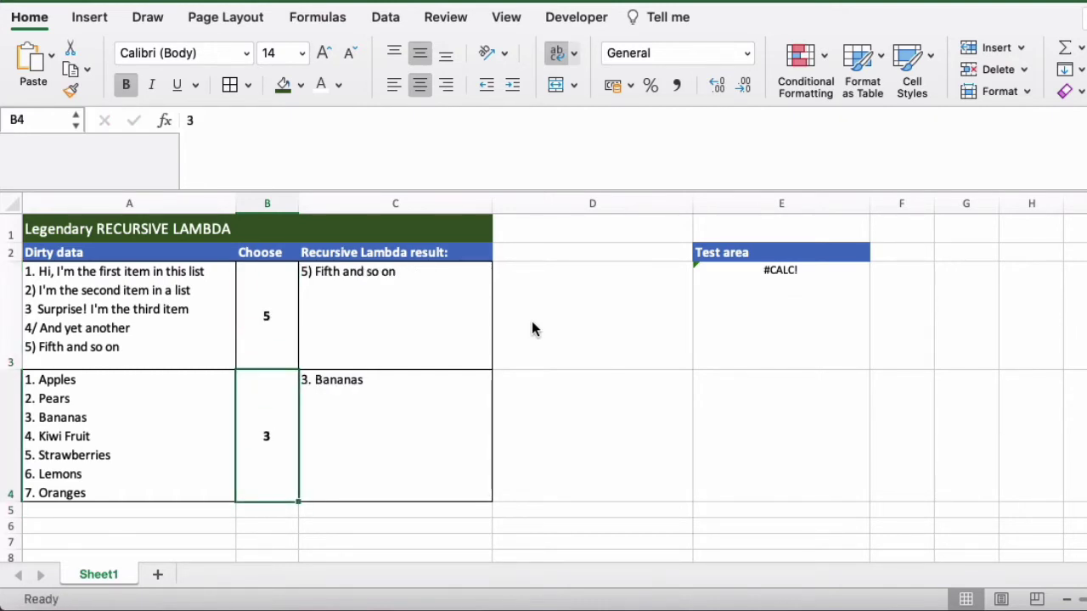
Test the zero case by setting the Choose number in B3 to 0 and check the result in C3.
left_click(268, 324)
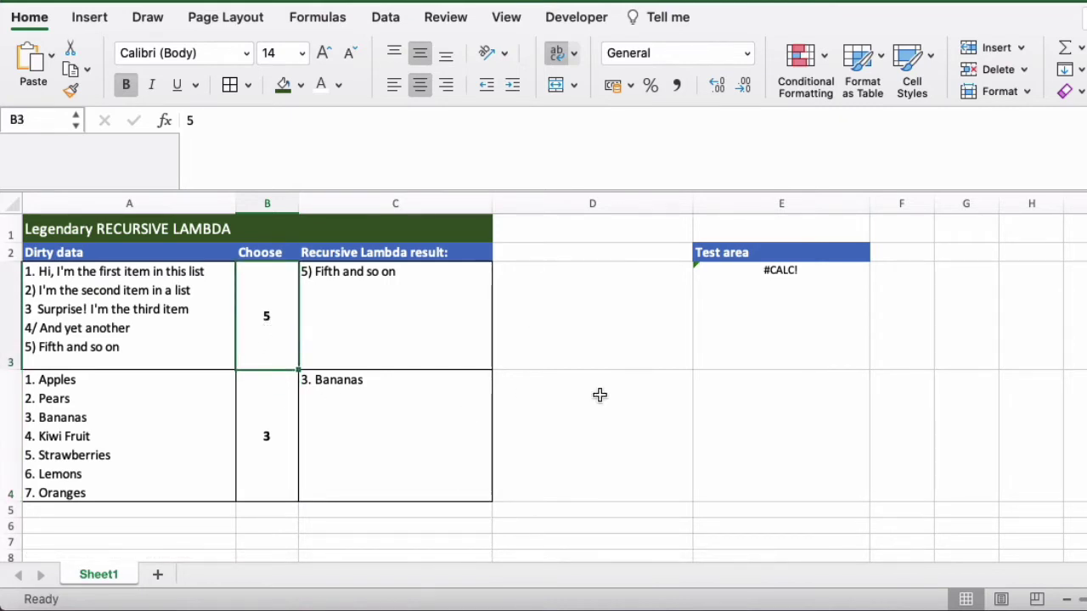
type("0")
key("Return")
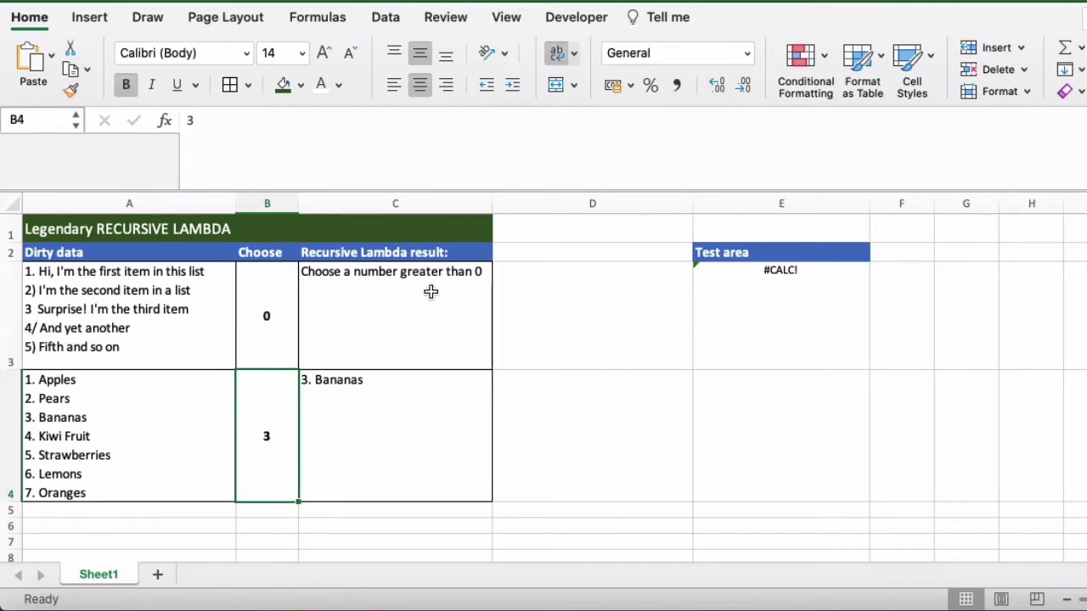
left_click(319, 310)
left_click(296, 308)
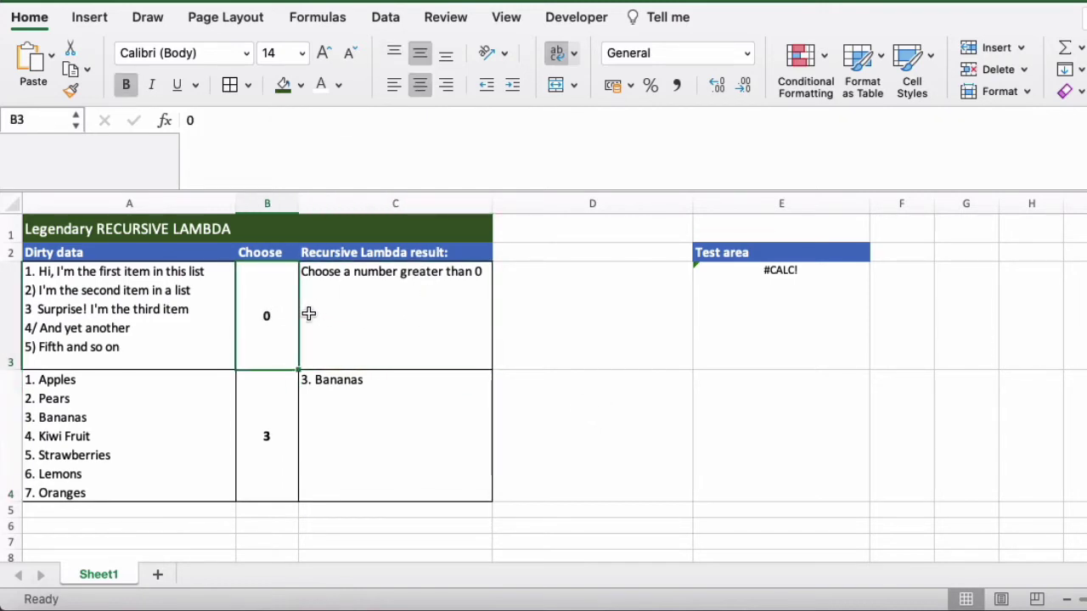
left_click(365, 317)
Test an out-of-range item by setting the Choose number in B3 to 7 and inspect the FindItem formula in C3.
left_click(286, 315)
type("7")
key("Return")
key("Up")
left_click(362, 319)
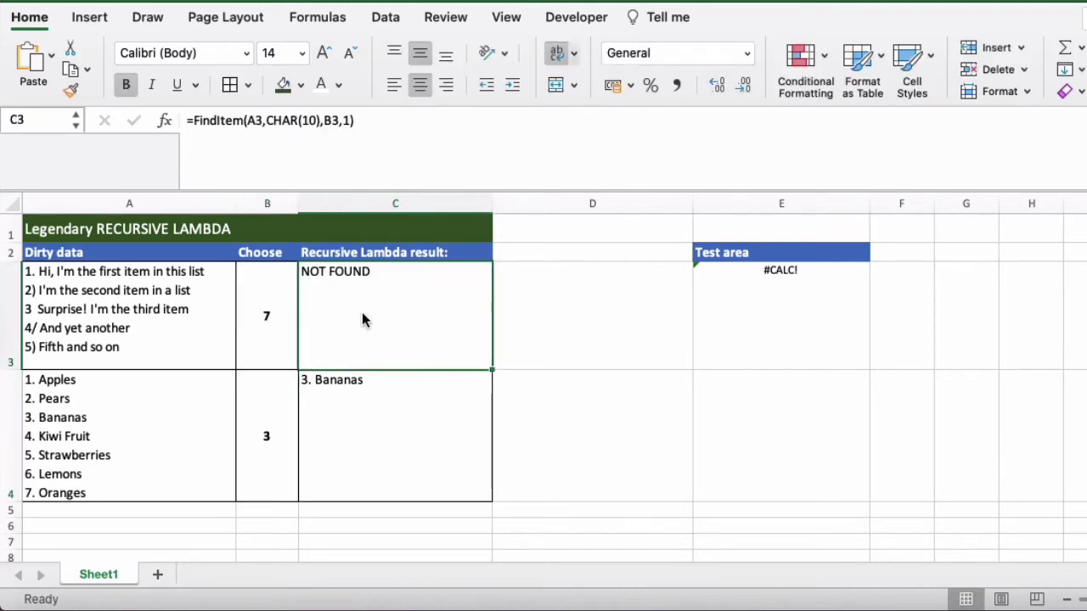
key("Left")
key("Right")
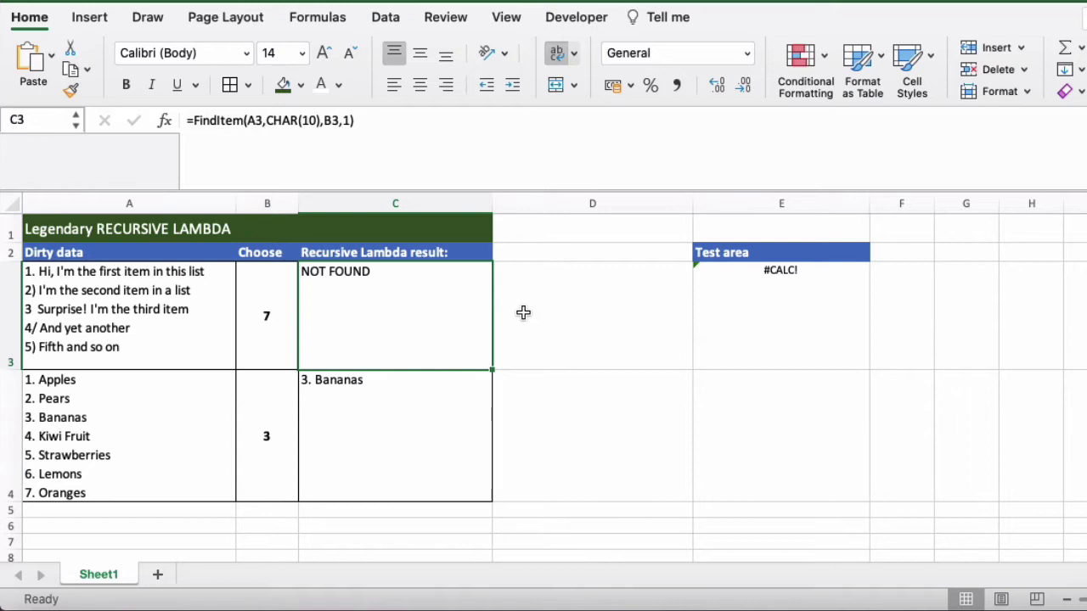
Examine the text, char, n and counter parameters of the LAMBDA formula in E3.
left_click(785, 307)
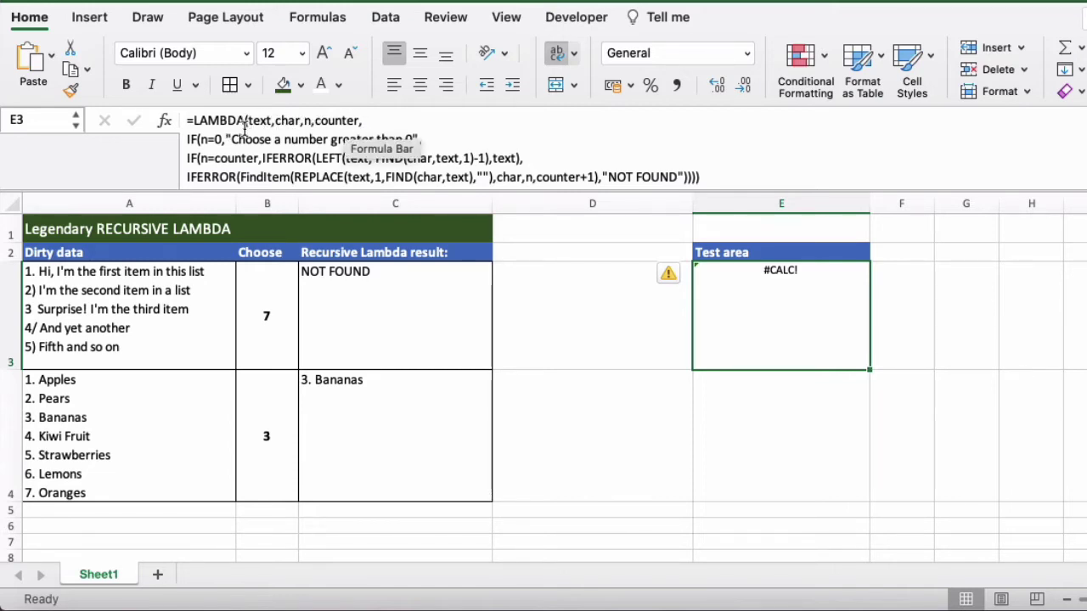
left_click_drag(248, 120, 265, 121)
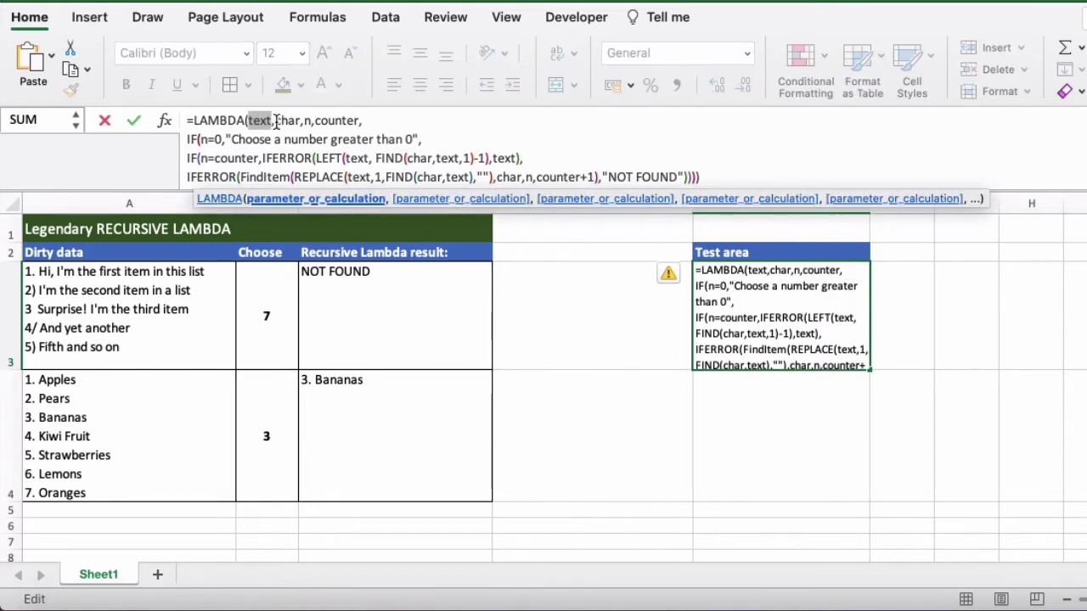
left_click_drag(275, 121, 300, 124)
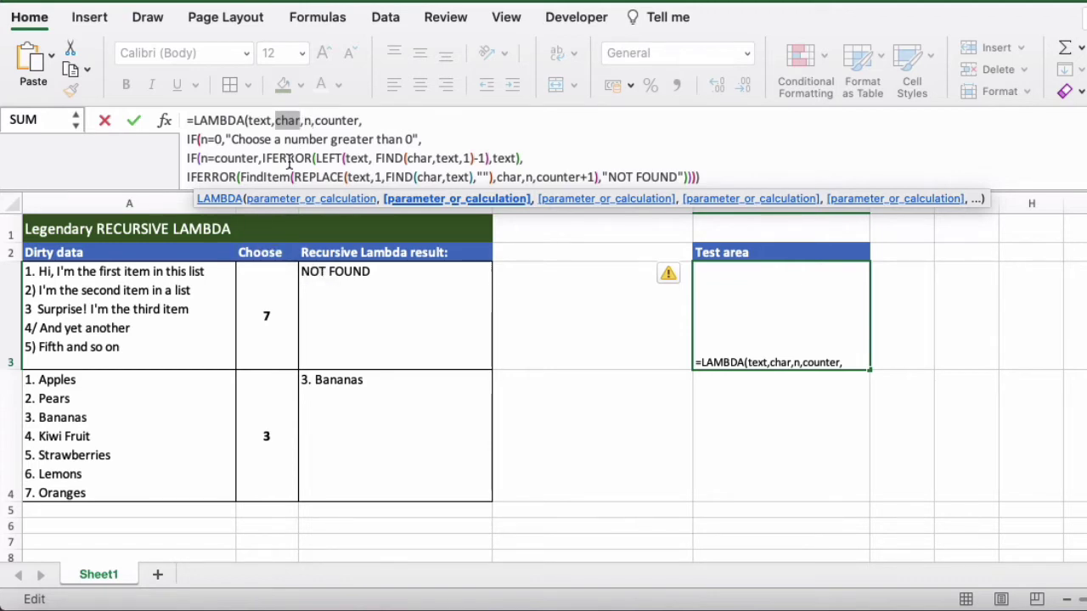
left_click(206, 269)
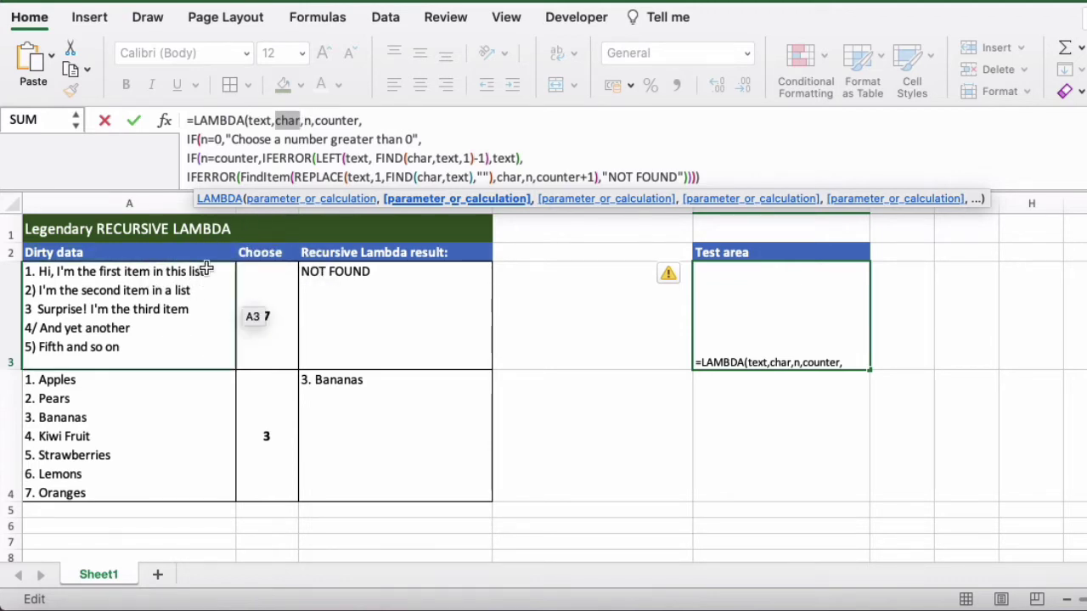
left_click(305, 120)
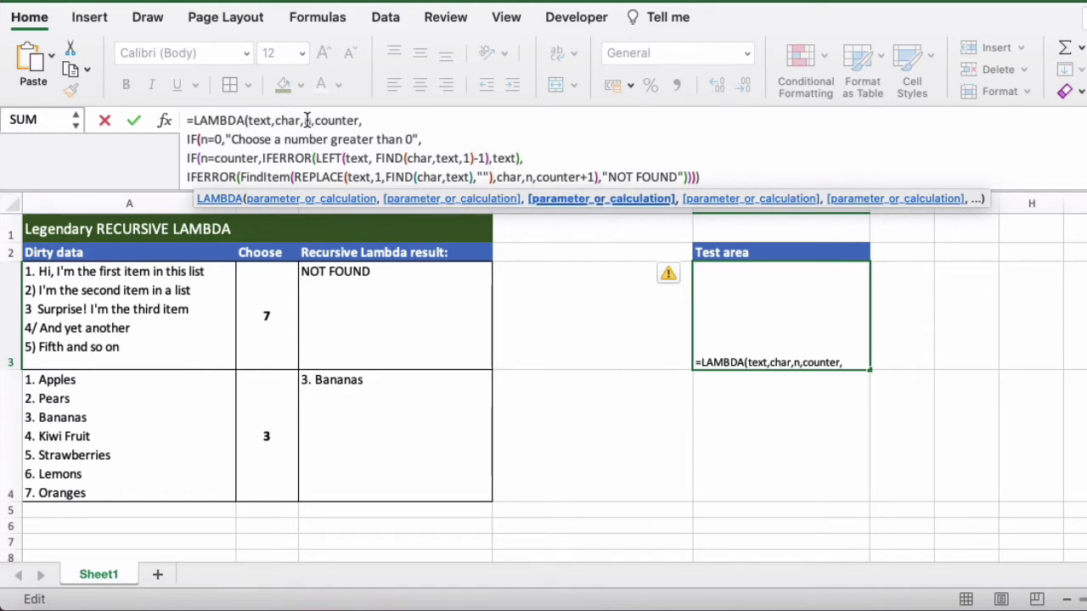
left_click(357, 121)
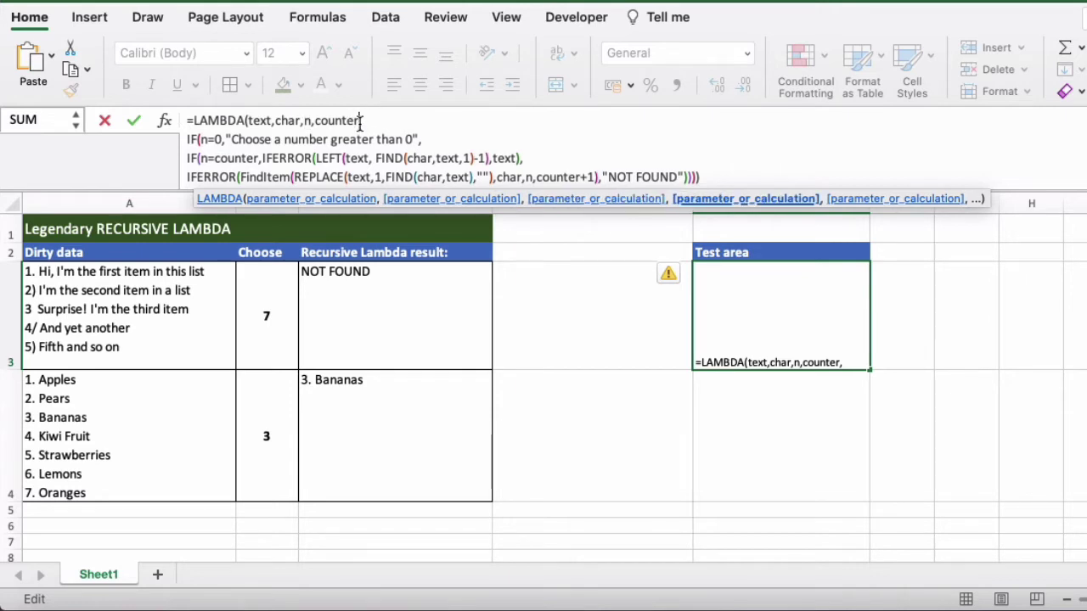
left_click_drag(358, 121, 314, 121)
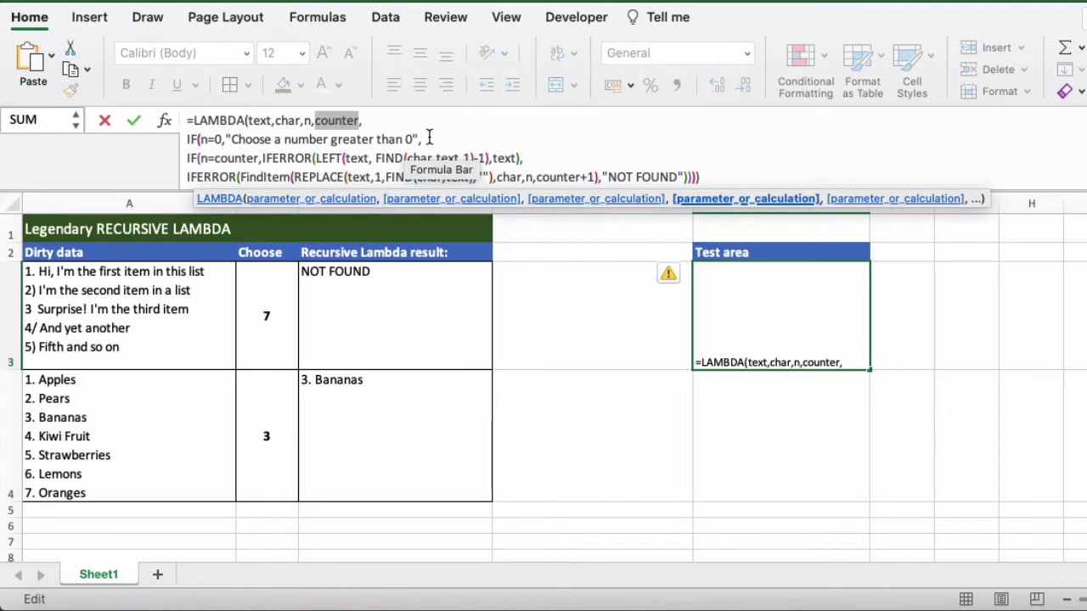
Examine the nested IF logic in E3's formula, covering the n=0 check, the n=counter test and the LEFT/FIND extraction, and close the formula.
left_click(429, 138)
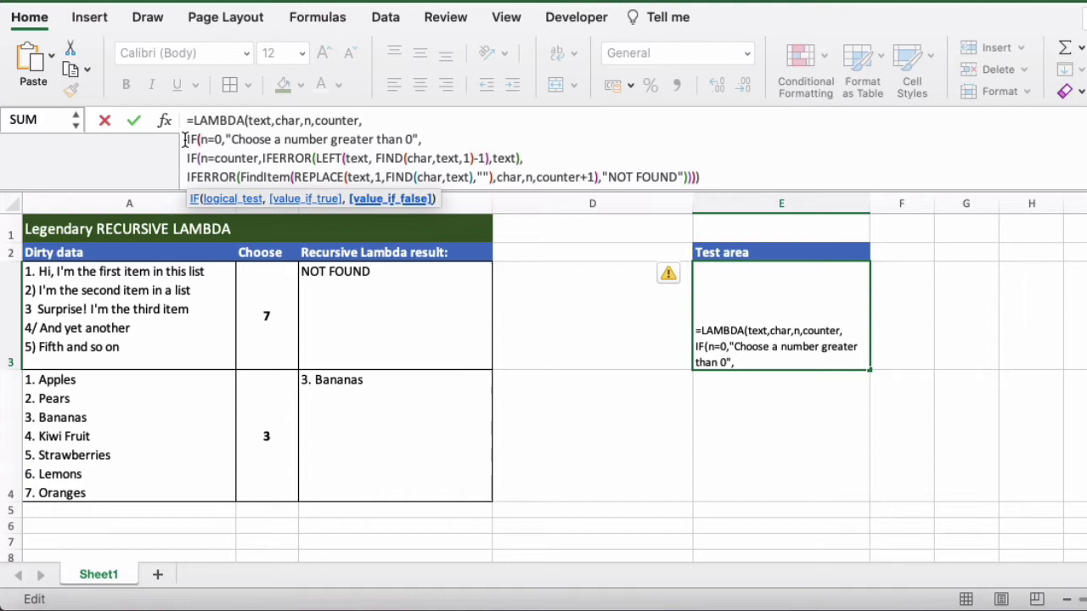
left_click_drag(187, 139, 698, 177)
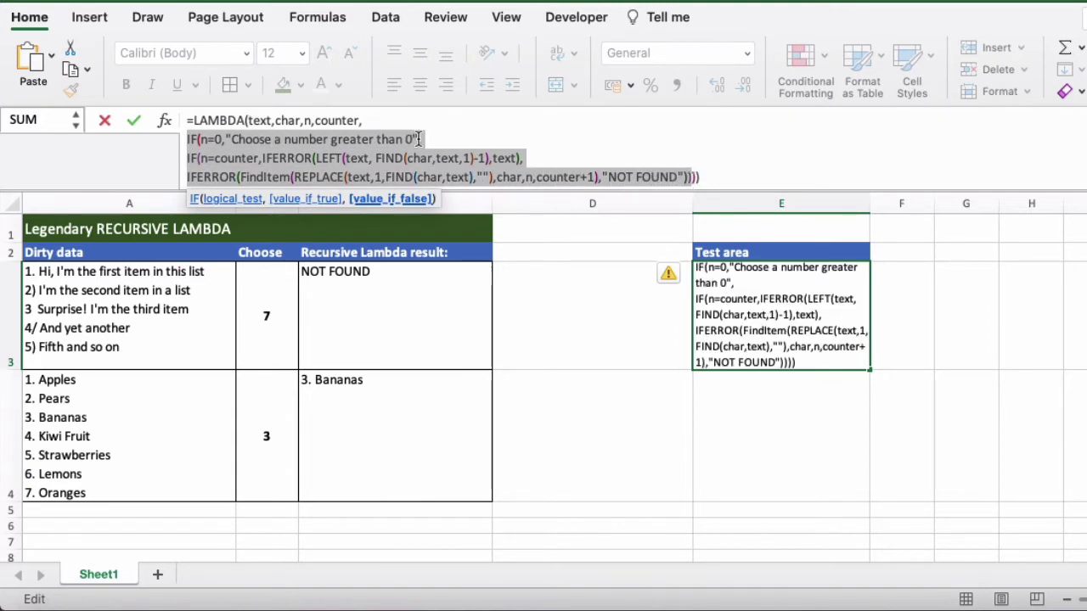
left_click(229, 139)
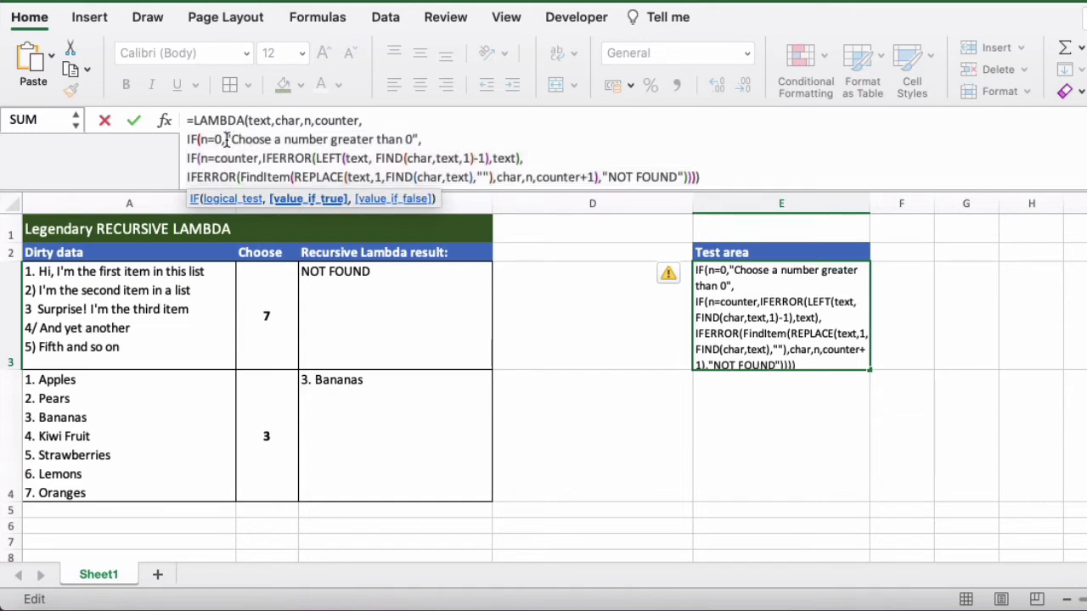
left_click_drag(437, 139, 200, 161)
left_click(240, 153)
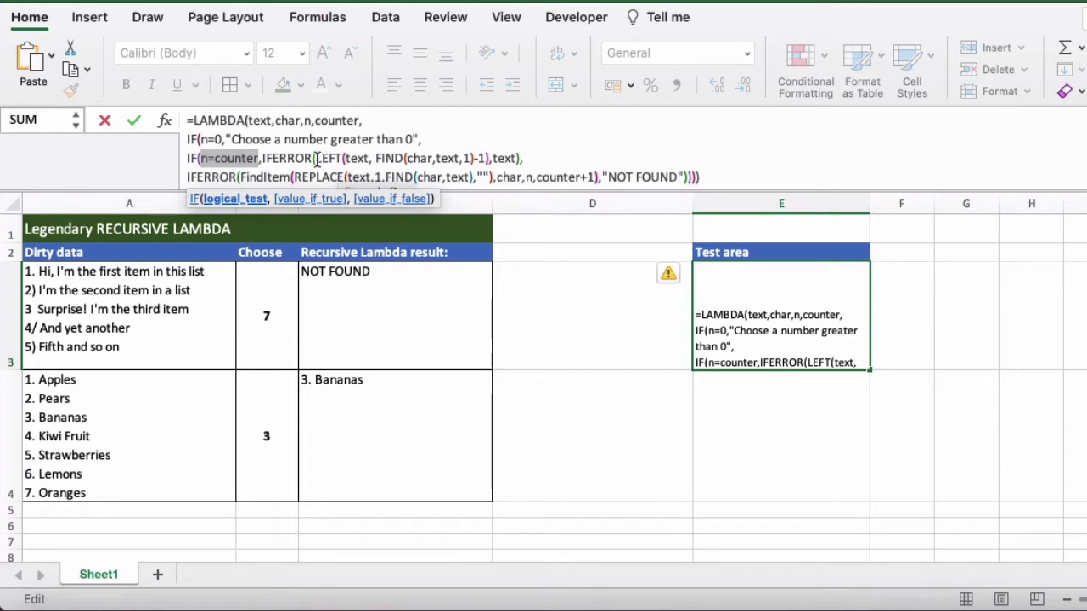
left_click_drag(317, 159, 522, 158)
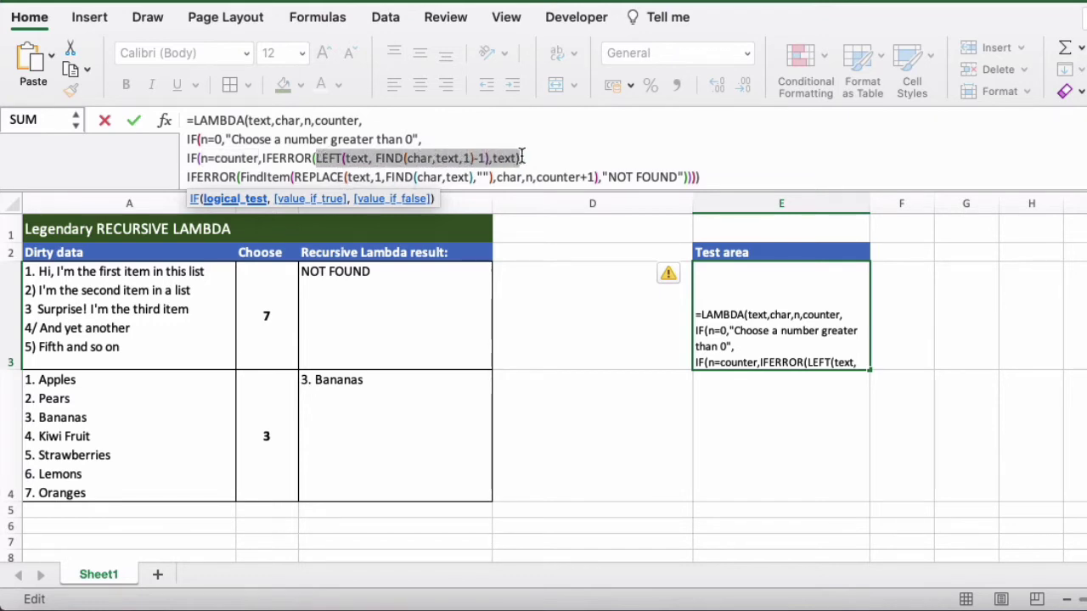
left_click(248, 177)
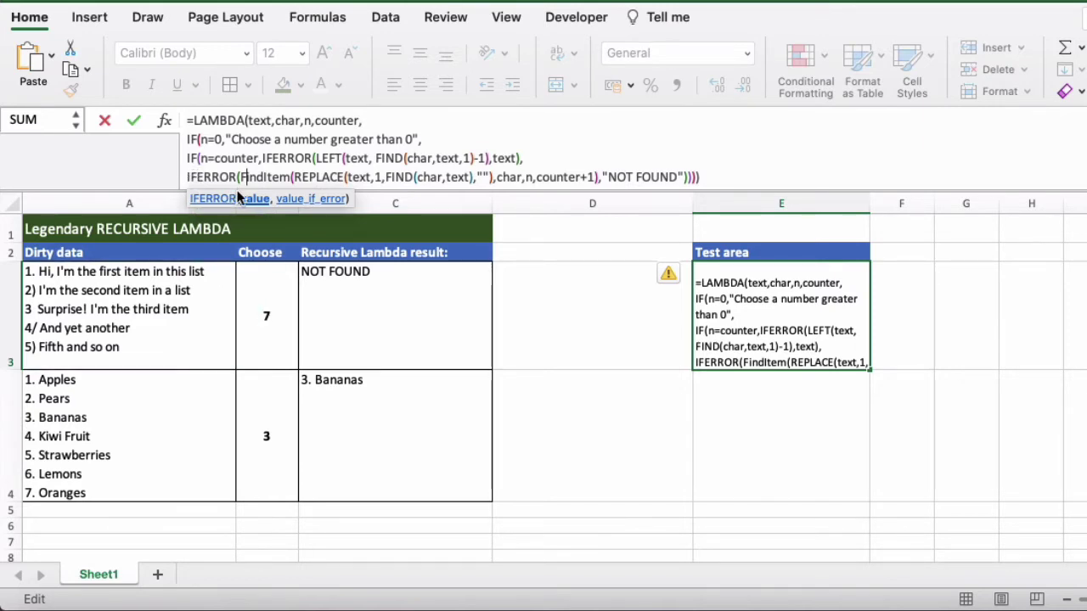
key("Return")
Set the Choose number in B3 to 3 and return to the LAMBDA formula cell E3.
left_click(280, 303)
type("3")
key("Tab")
key("Tab")
key("Tab")
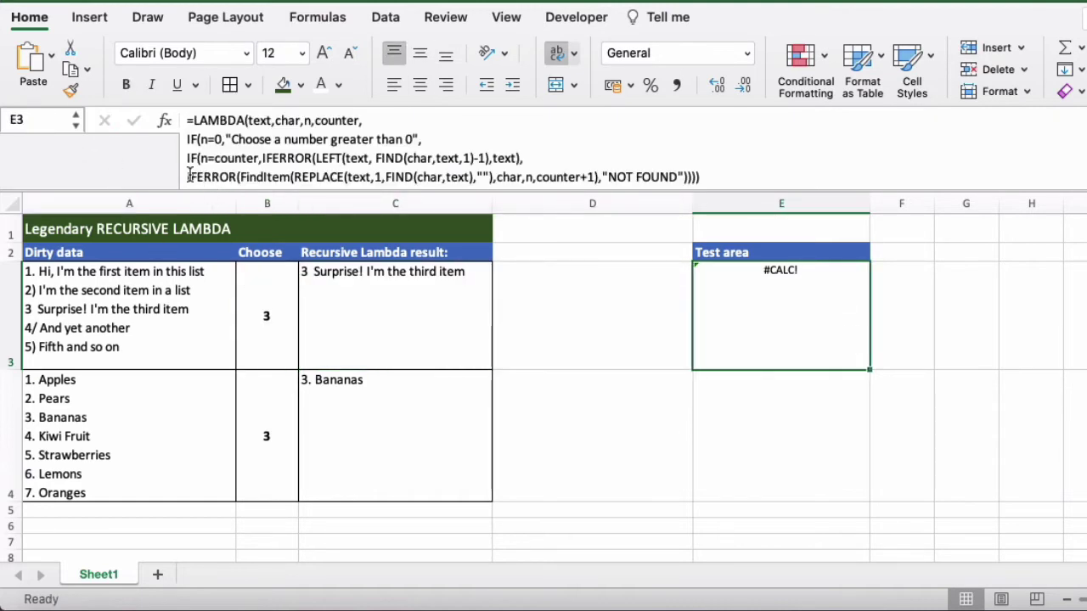
Examine the recursive FindItem call in E3's formula, with its REPLACE and counter+1 arguments, against the n=counter test.
left_click_drag(189, 176, 238, 176)
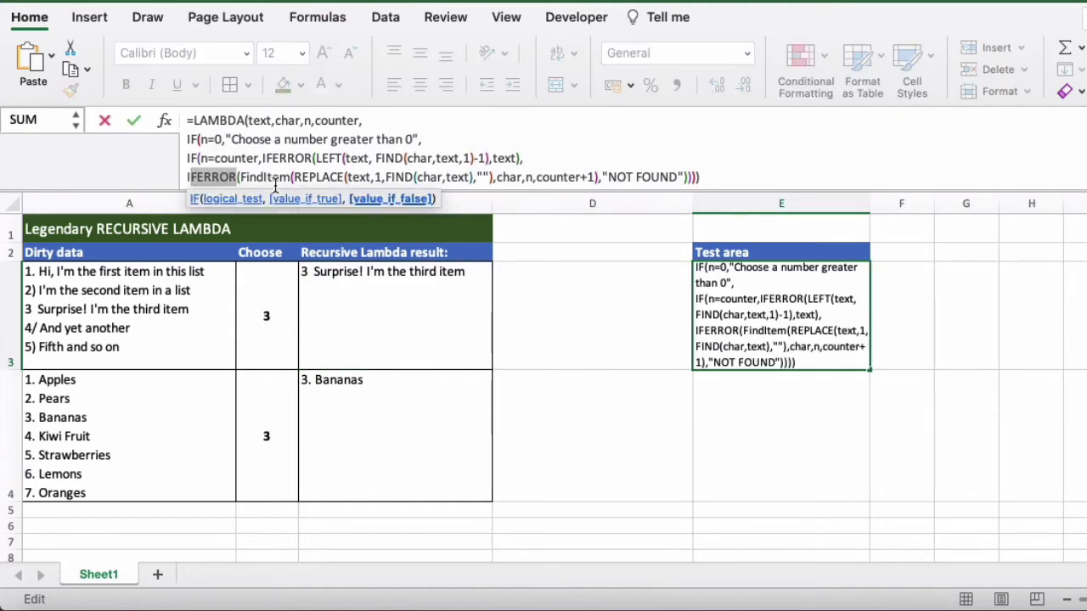
left_click(276, 177)
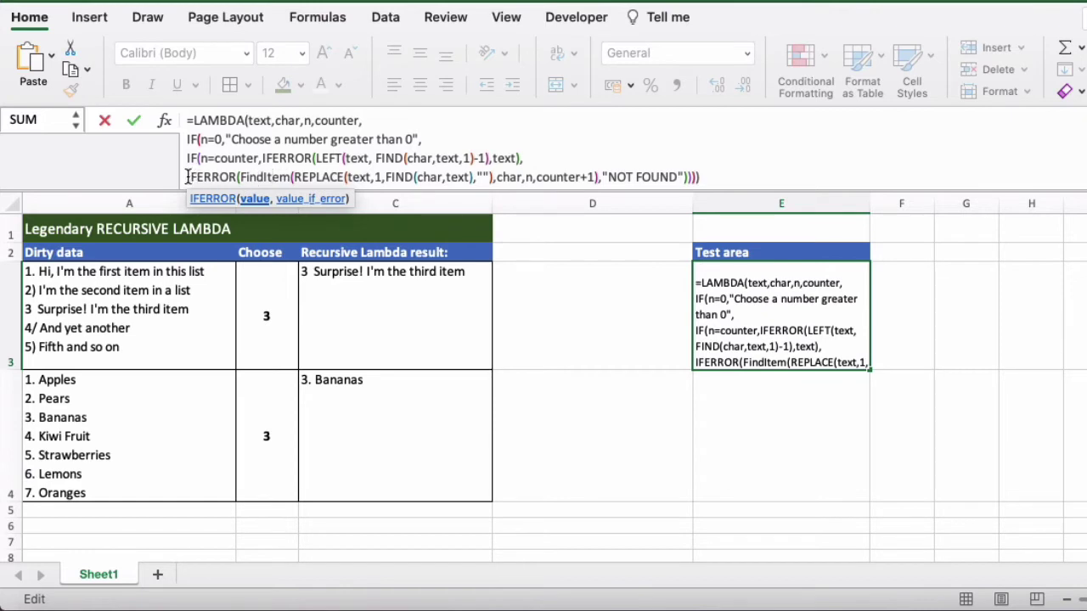
left_click_drag(187, 176, 455, 175)
left_click(240, 177)
left_click_drag(242, 176, 598, 174)
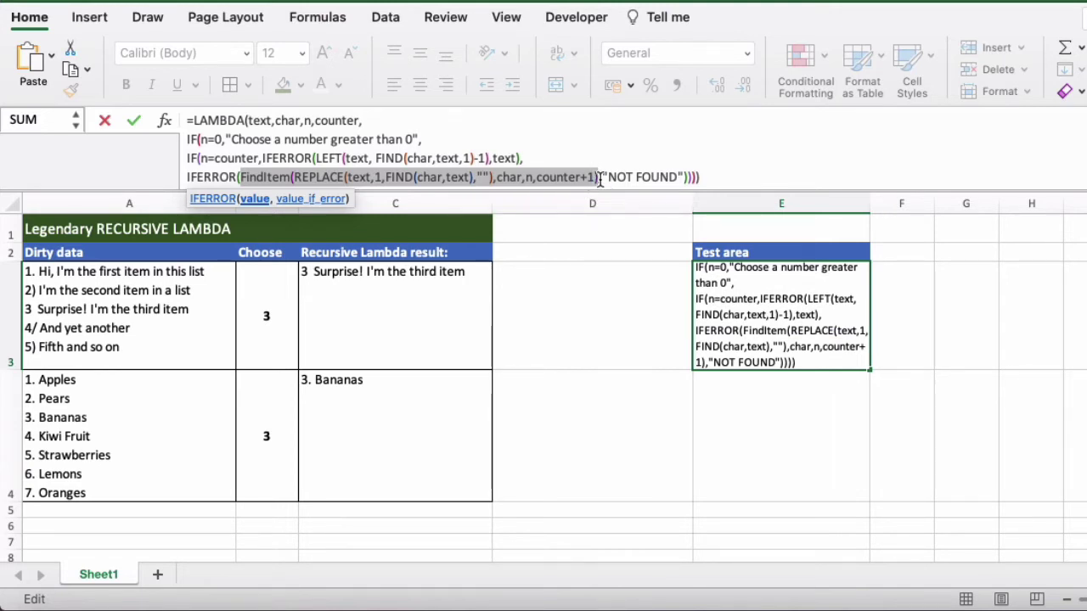
left_click(536, 157)
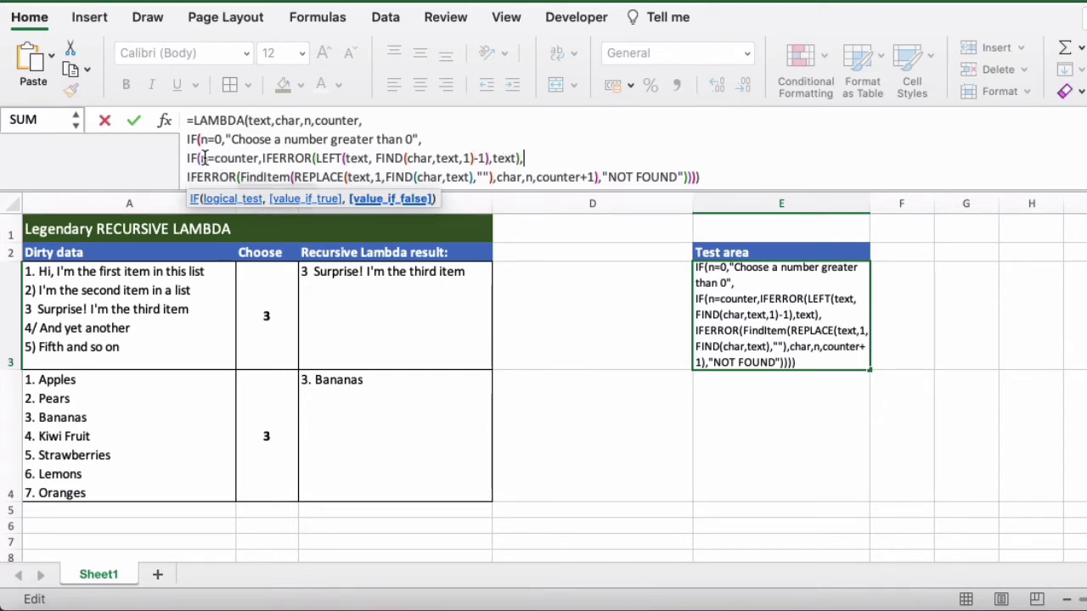
left_click_drag(201, 159, 248, 160)
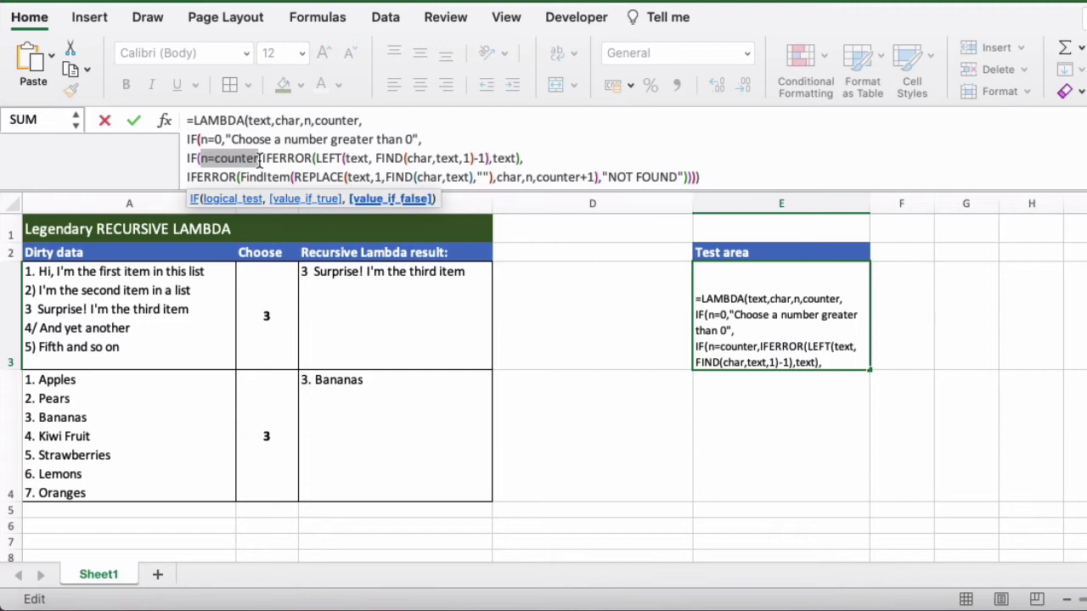
left_click(597, 178)
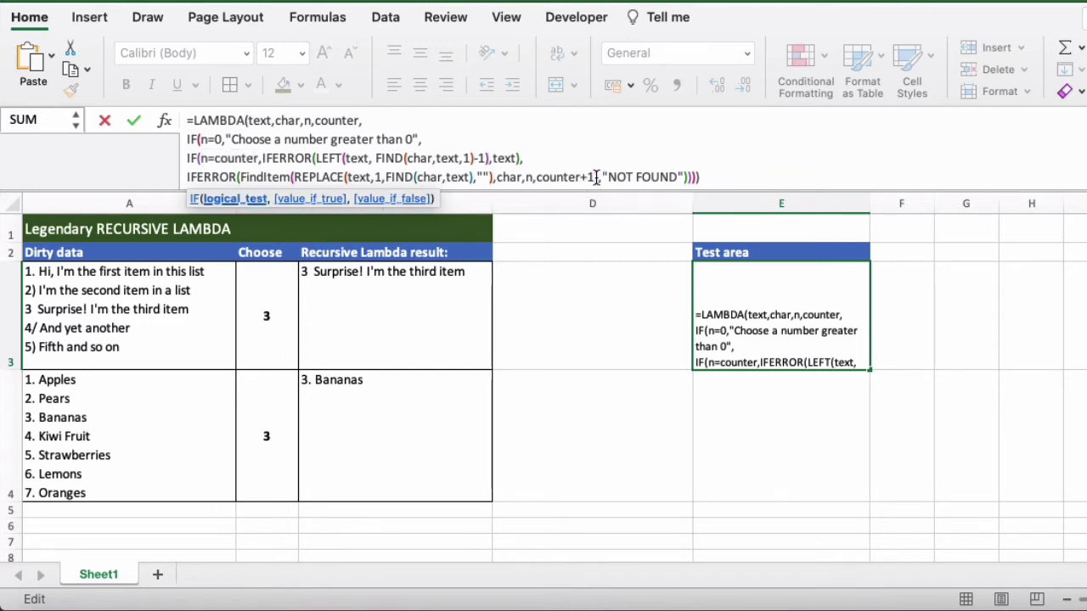
Examine how the FindItem call in E3's formula passes its REPLACE, char, n and counter+1 arguments back through the whole LAMBDA.
left_click_drag(597, 178, 240, 177)
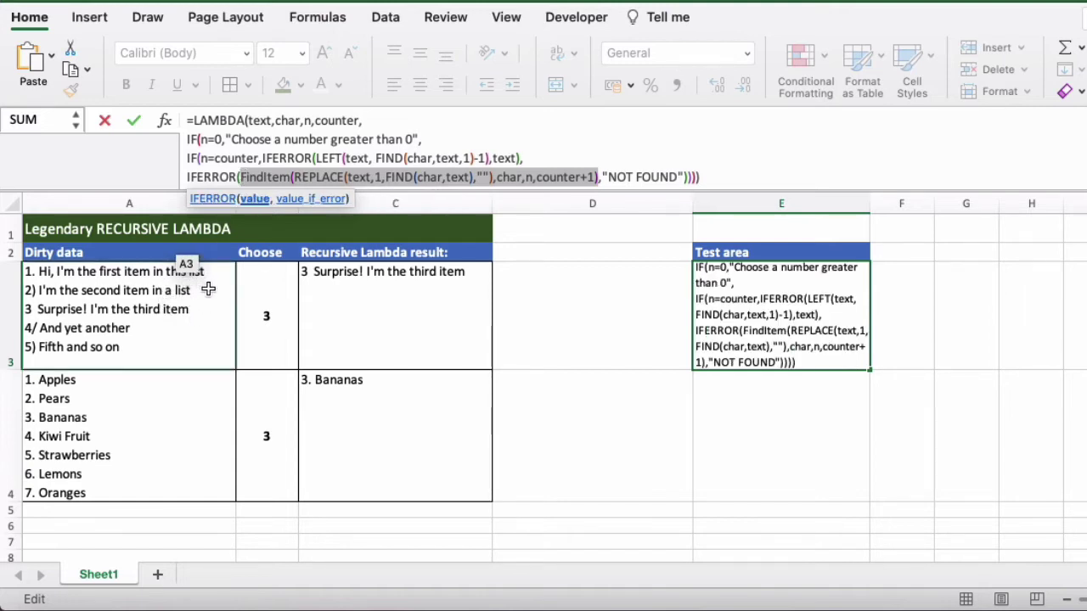
left_click(481, 179)
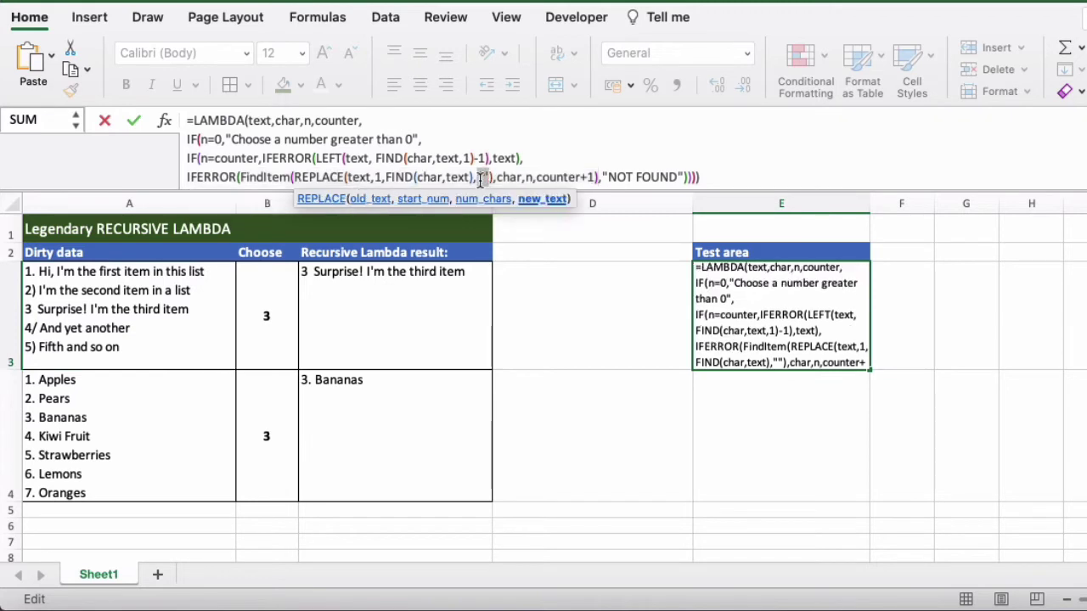
left_click(553, 176)
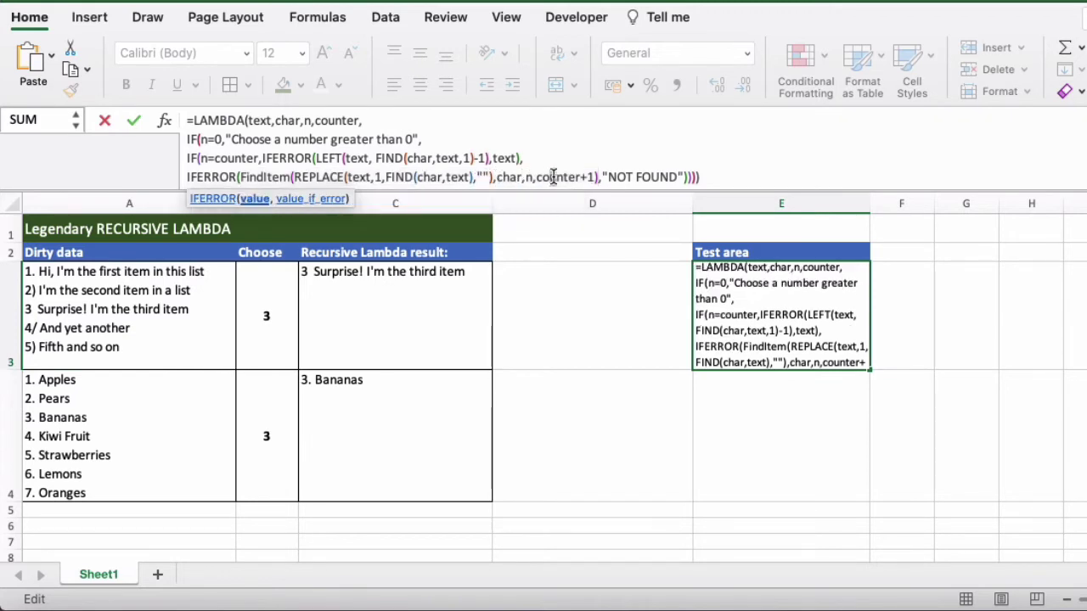
left_click_drag(599, 177, 233, 173)
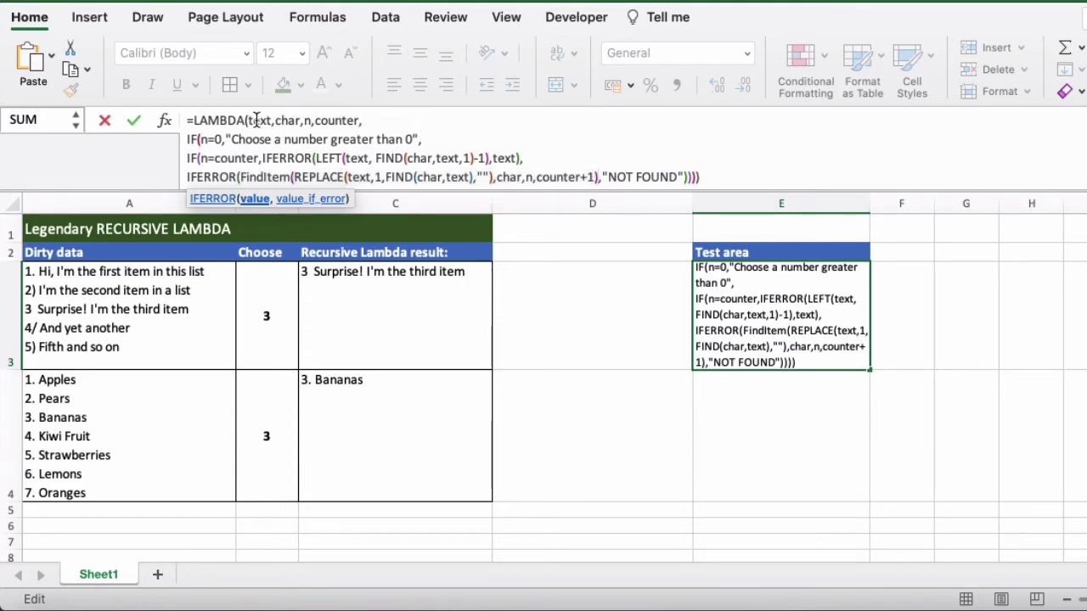
left_click_drag(249, 119, 603, 177)
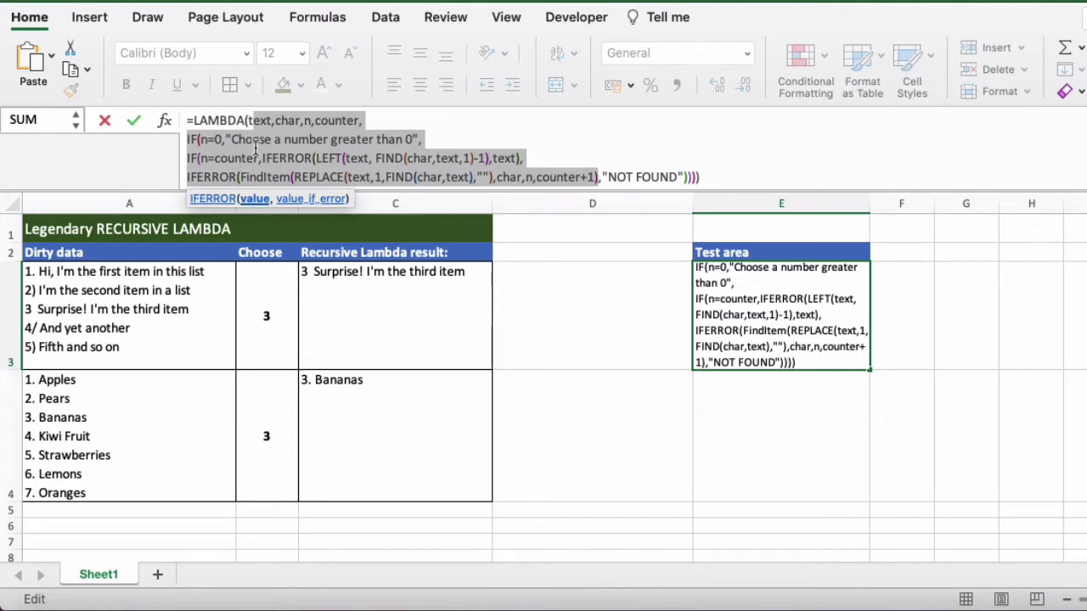
left_click(229, 157)
left_click_drag(263, 158, 209, 160)
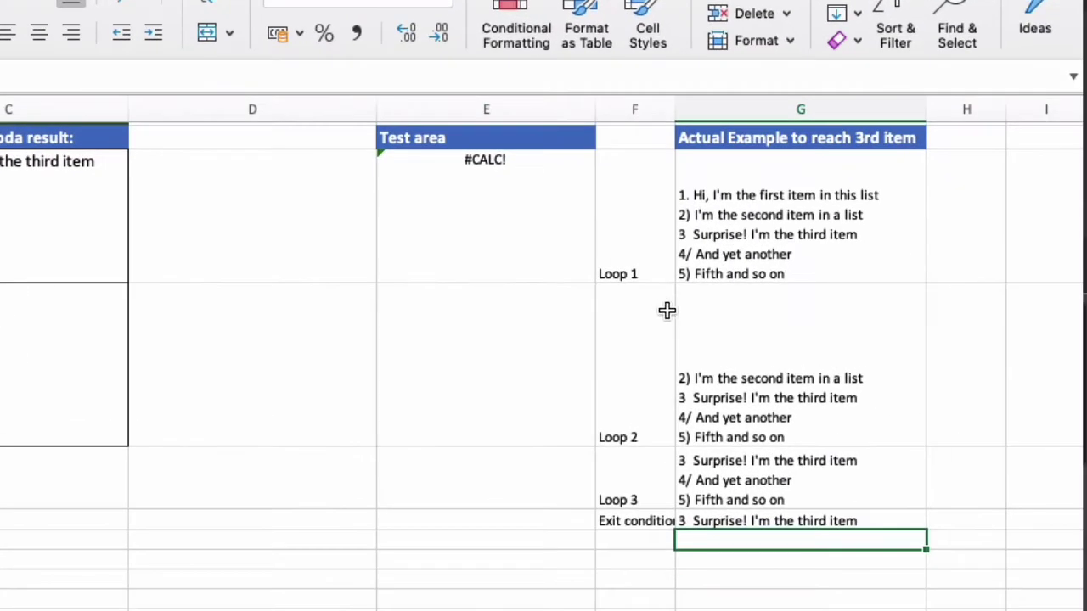
Examine the worked example in column G, following Loop 1 to Loop 3 down to the exit condition for the third item.
left_click(687, 230)
scroll(663, 255, "up", 1)
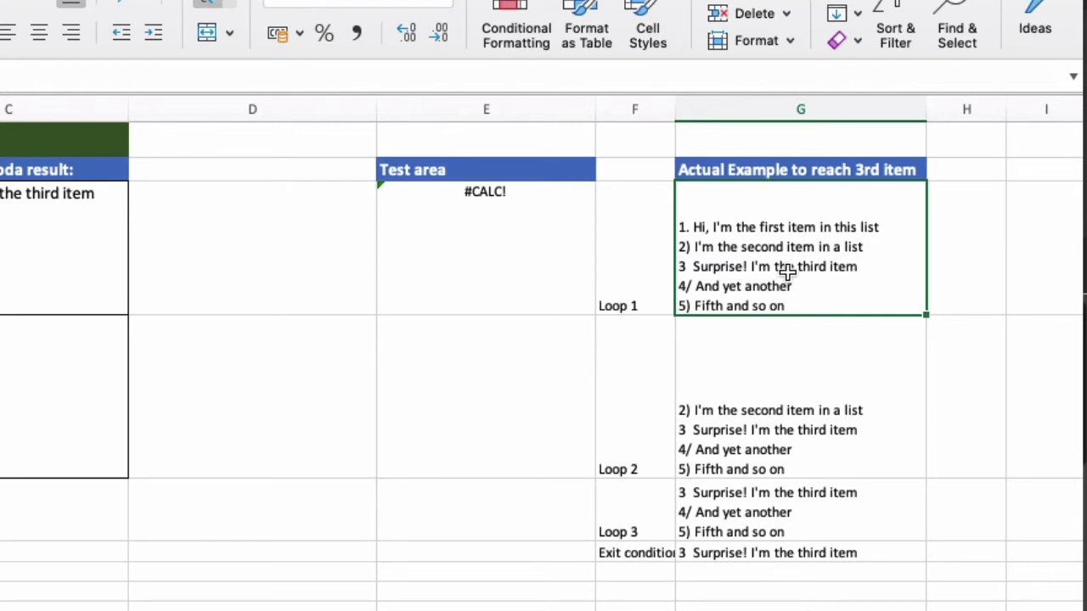
left_click(791, 379)
left_click(799, 271)
left_click(802, 422)
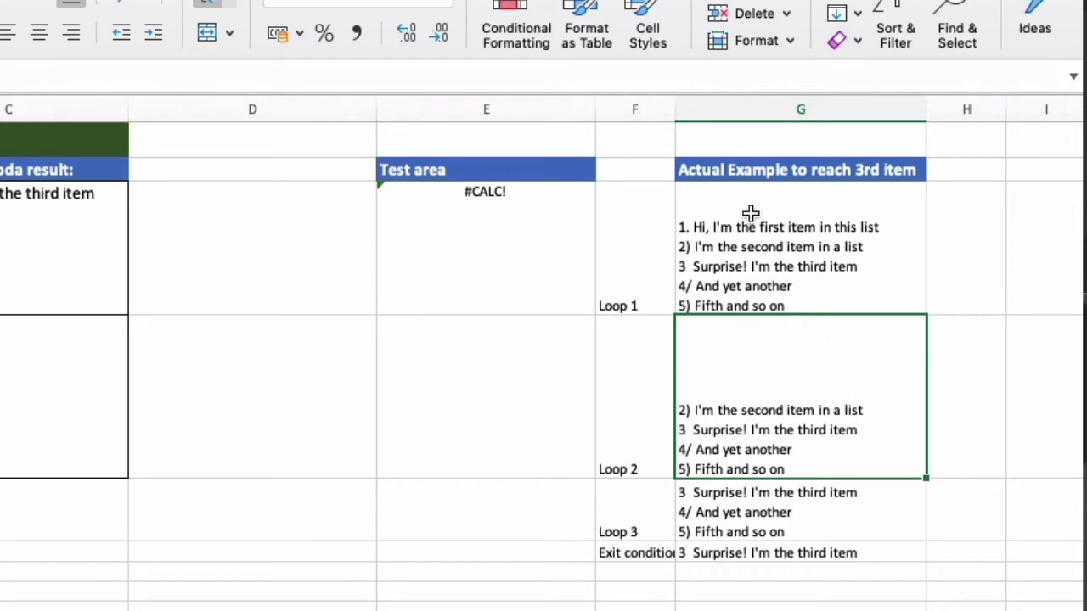
left_click(779, 307)
left_click(785, 399)
left_click(776, 511)
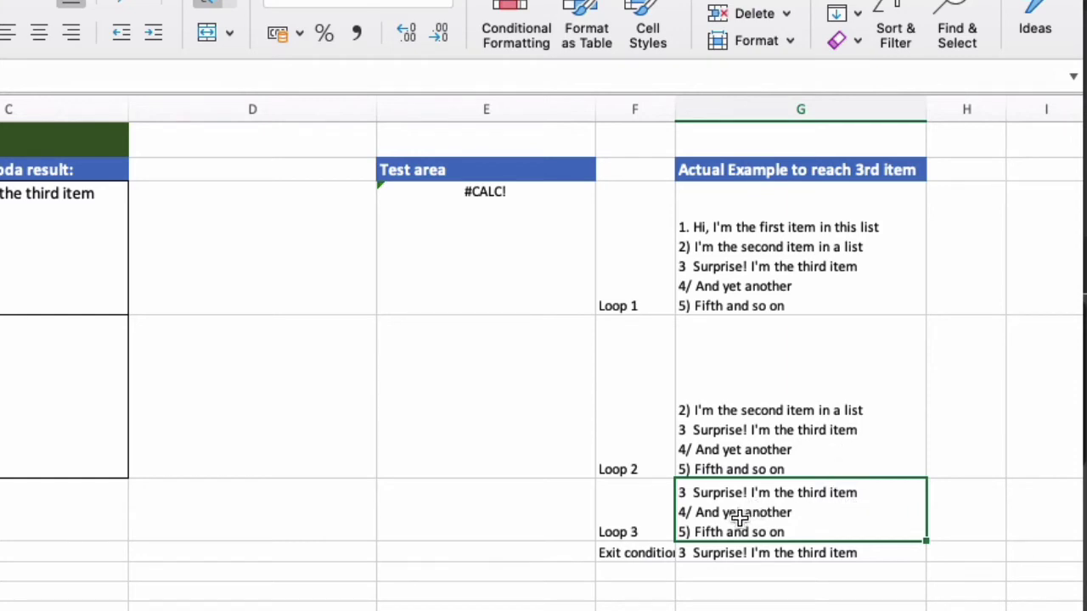
left_click(730, 553)
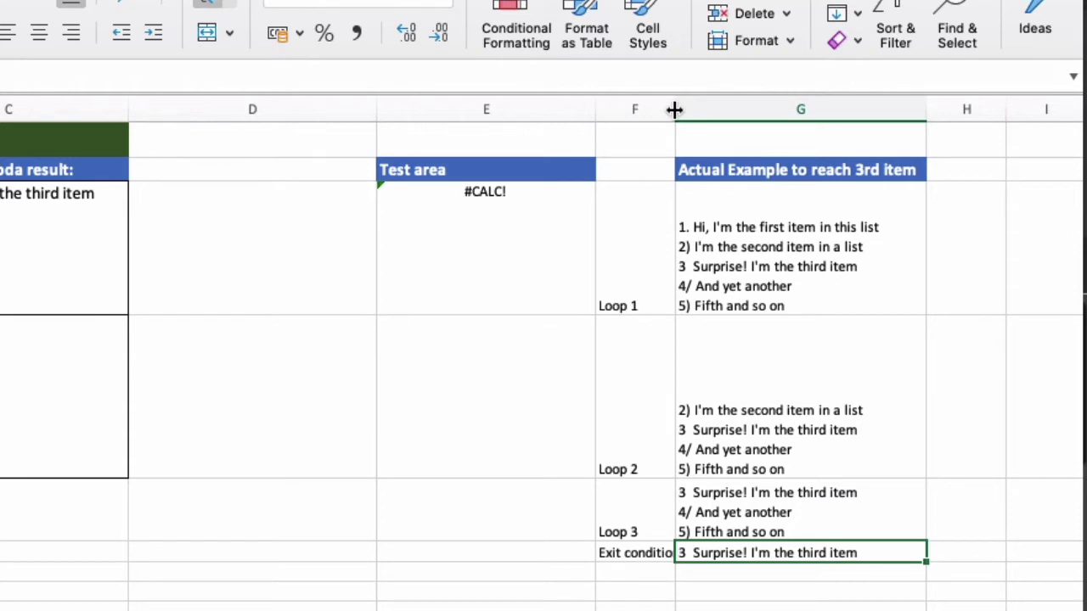
Widen column F to fit its exit condition label and enlarge the formula bar to show E3's full LAMBDA formula.
left_click_drag(674, 109, 712, 109)
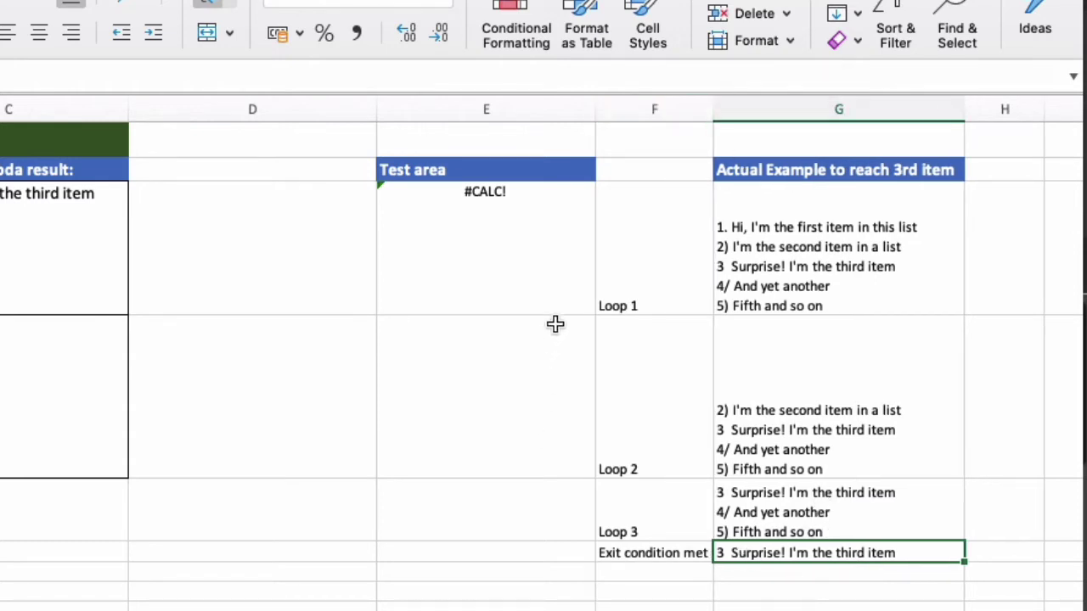
left_click(522, 263)
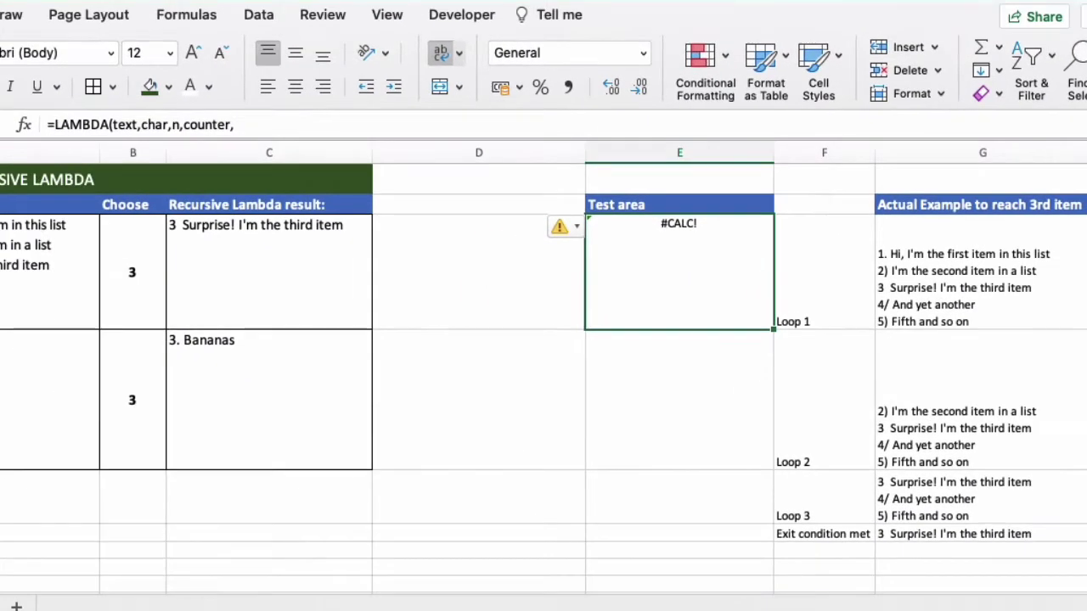
left_click_drag(676, 101, 677, 172)
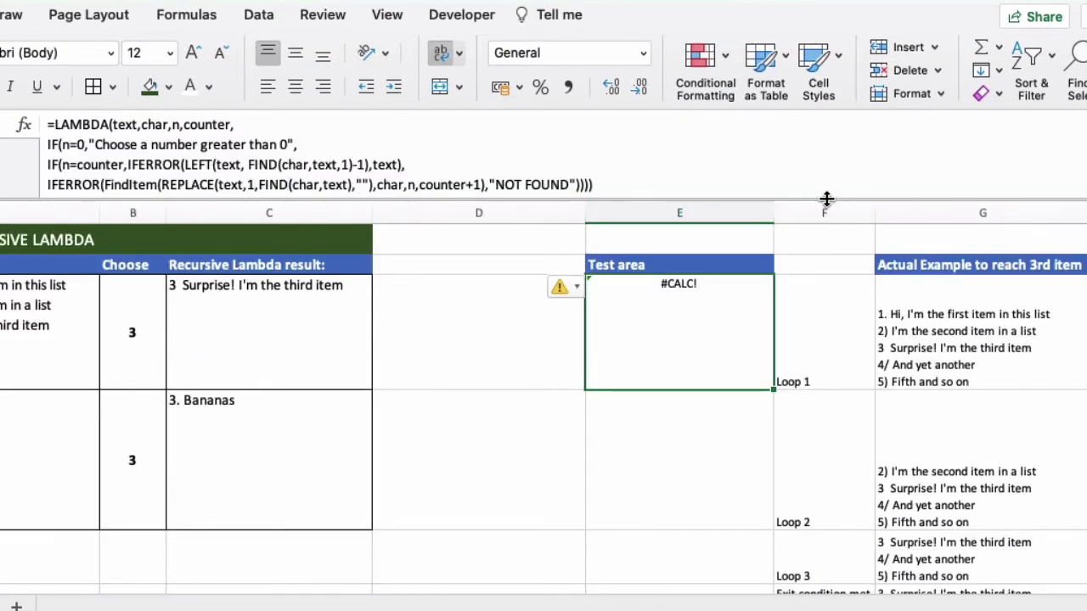
left_click_drag(823, 200, 818, 223)
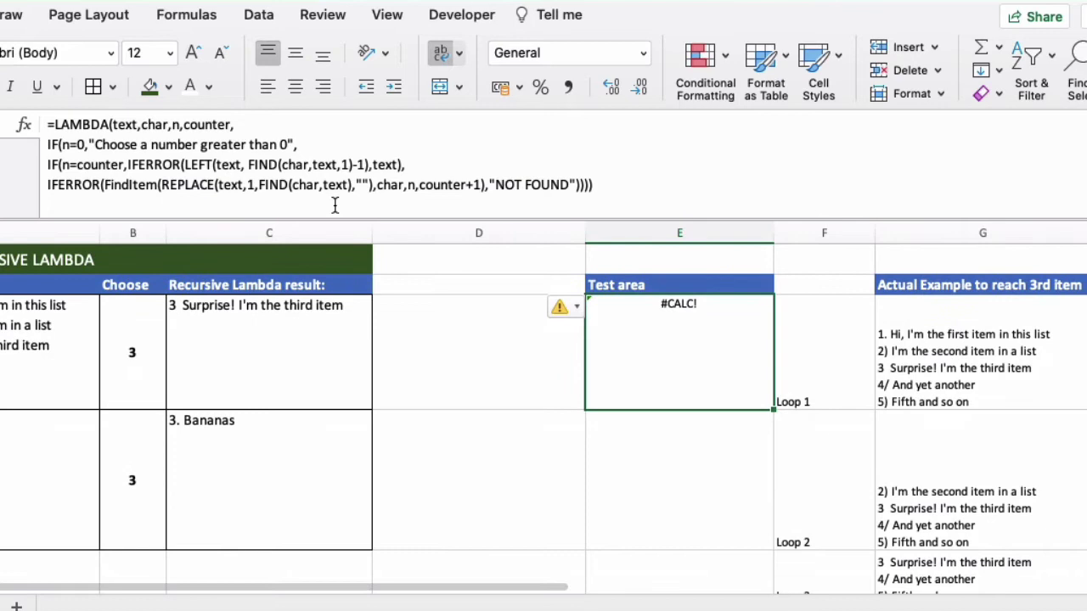
Examine the LEFT extraction and its FIND(char,text,1)-1 length within the IFERROR of E3's formula, and close the formula.
left_click(279, 165)
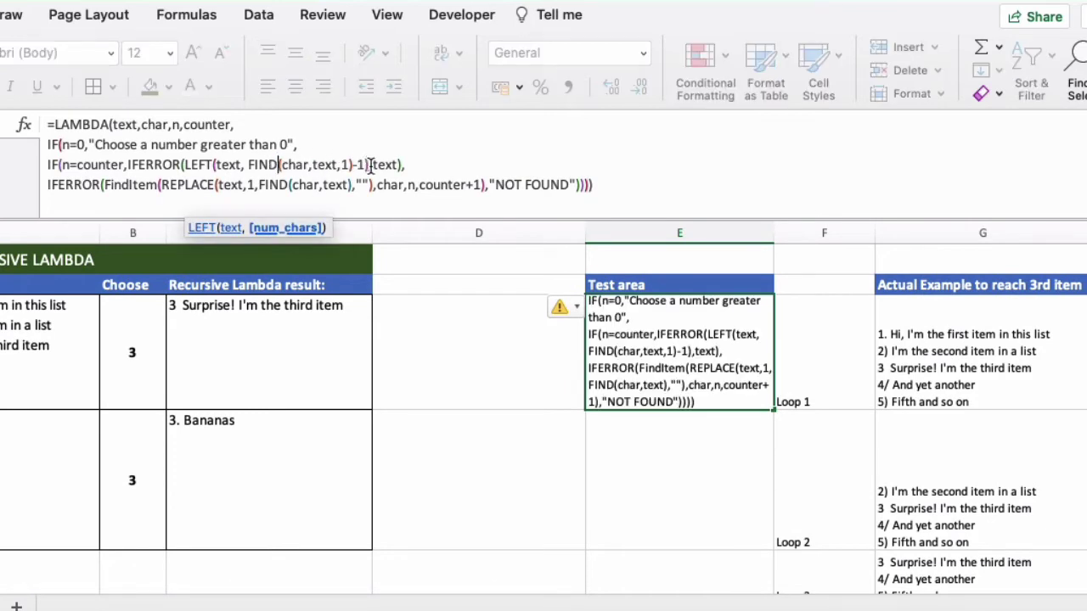
left_click_drag(370, 164, 127, 164)
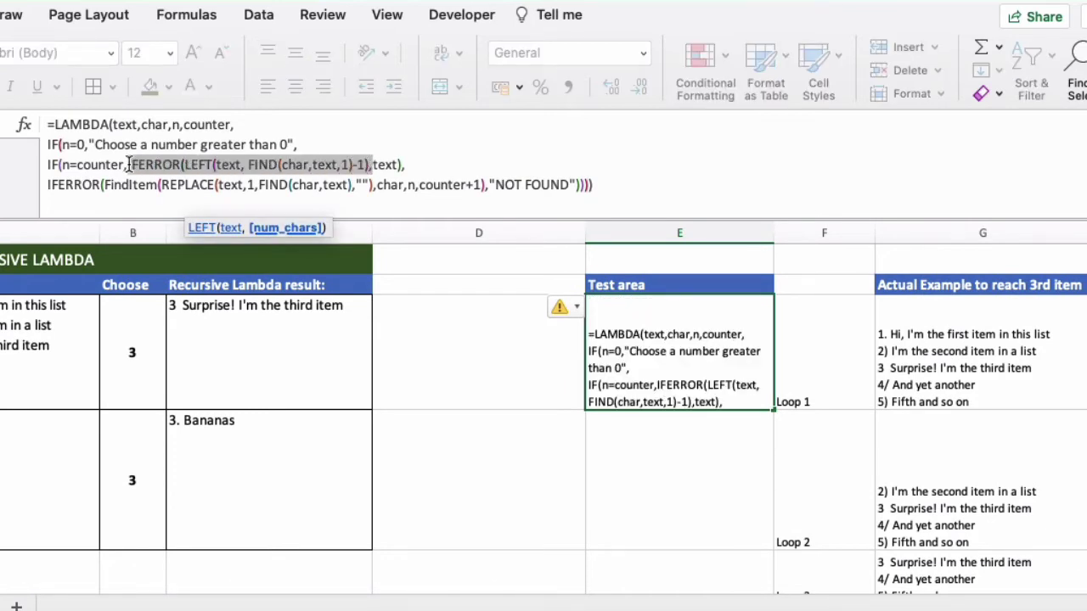
left_click(272, 165)
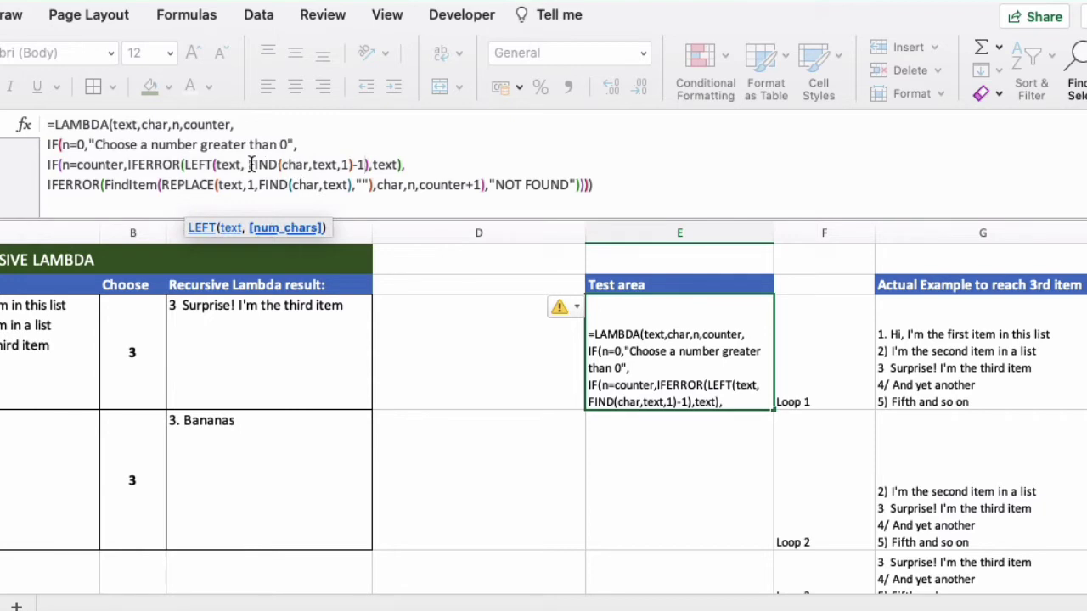
left_click_drag(251, 165, 367, 164)
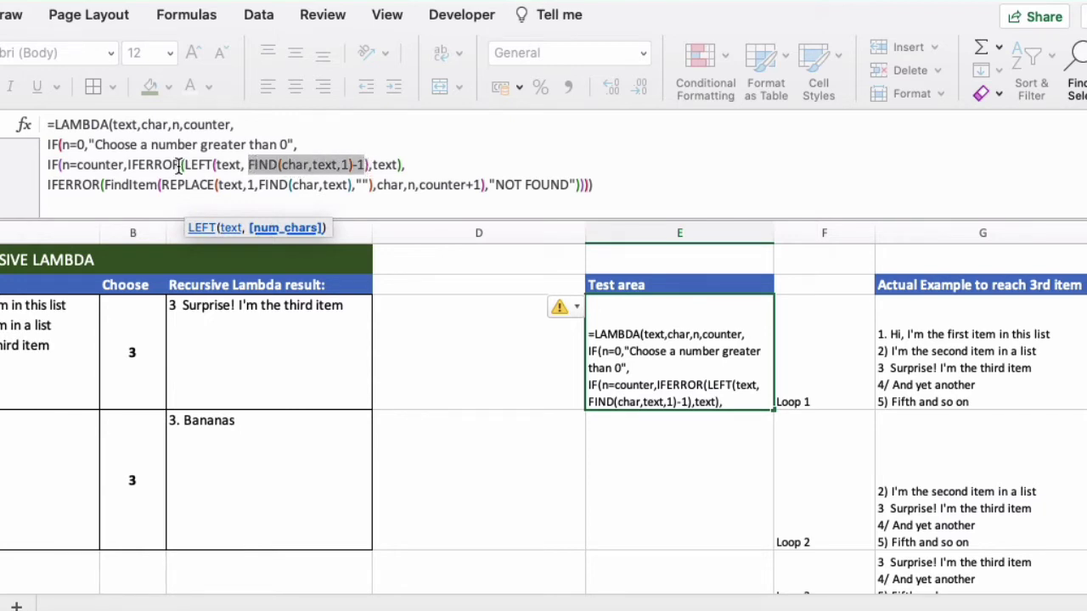
left_click_drag(185, 165, 371, 165)
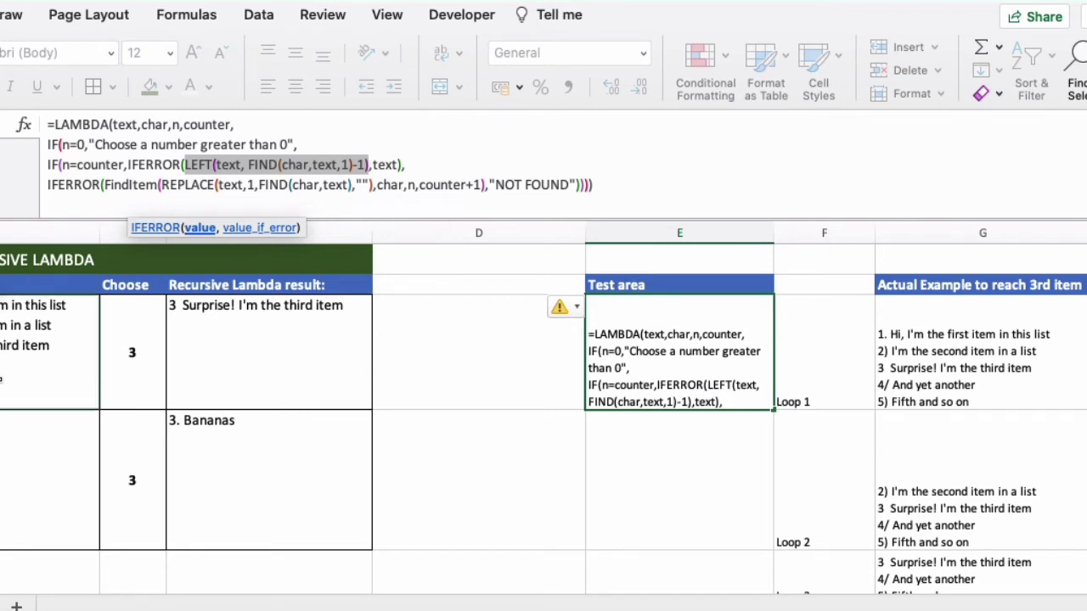
key("Escape")
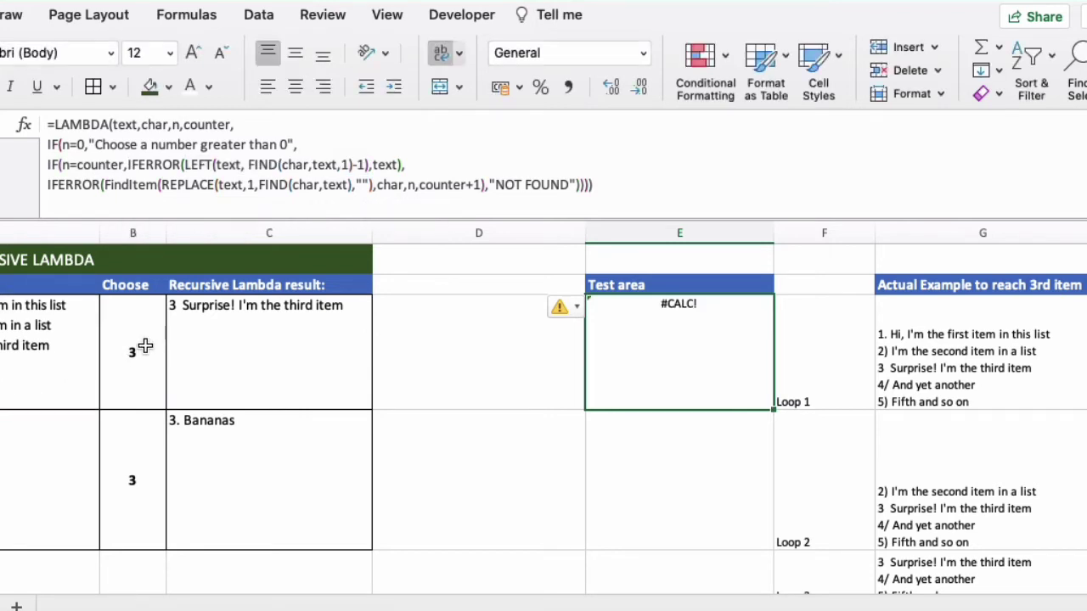
Set the Choose number in B3 to 5.
left_click(142, 348)
type("5")
key("Tab")
left_click(145, 351)
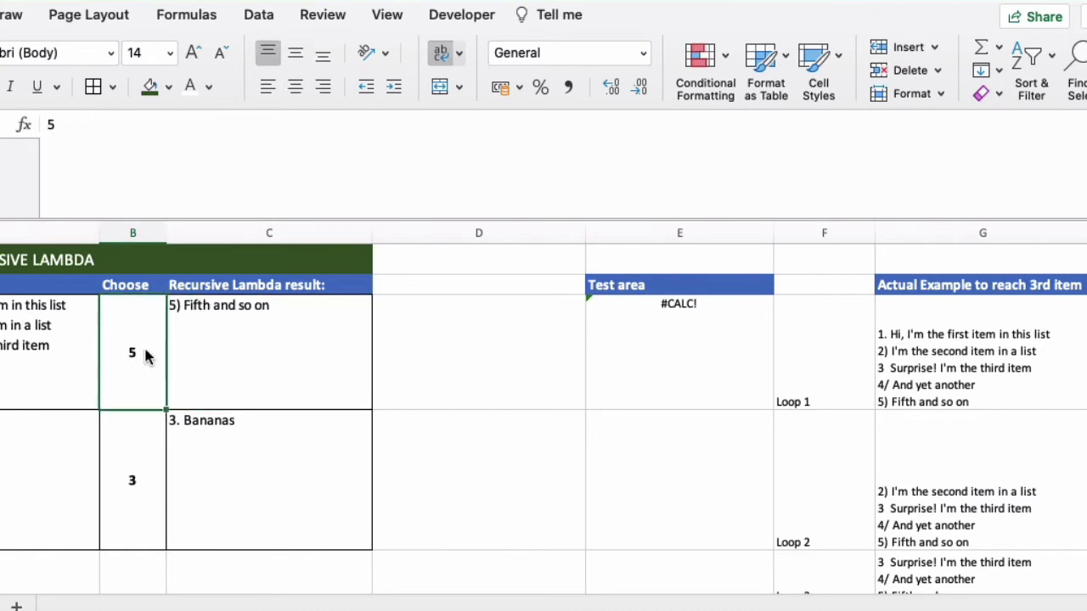
Examine the text fallback of the IFERROR around LEFT and FIND in E3's formula, and close the formula.
left_click(651, 329)
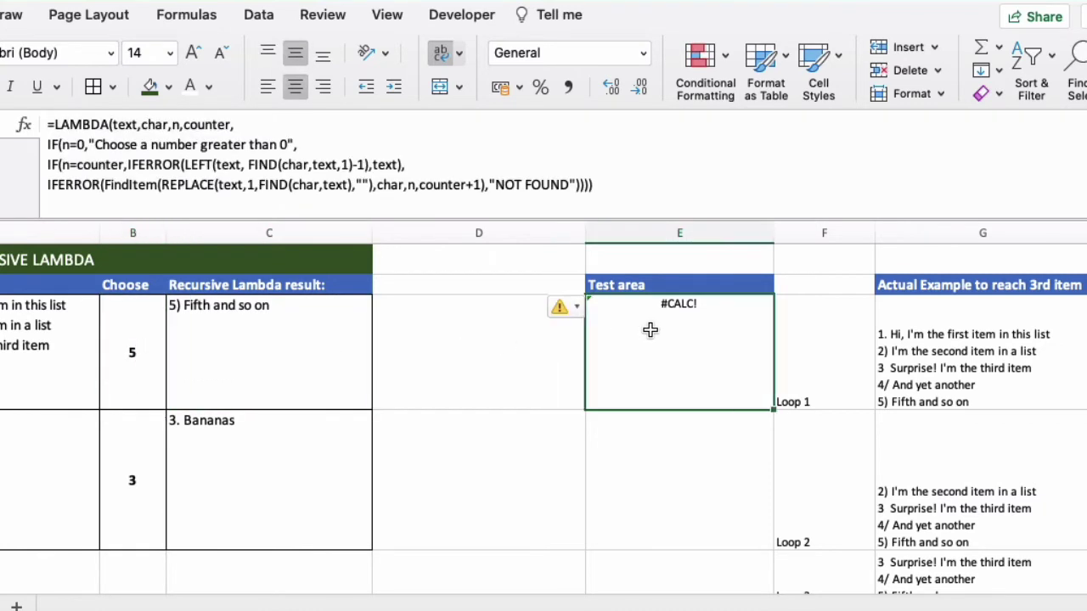
left_click_drag(126, 163, 370, 165)
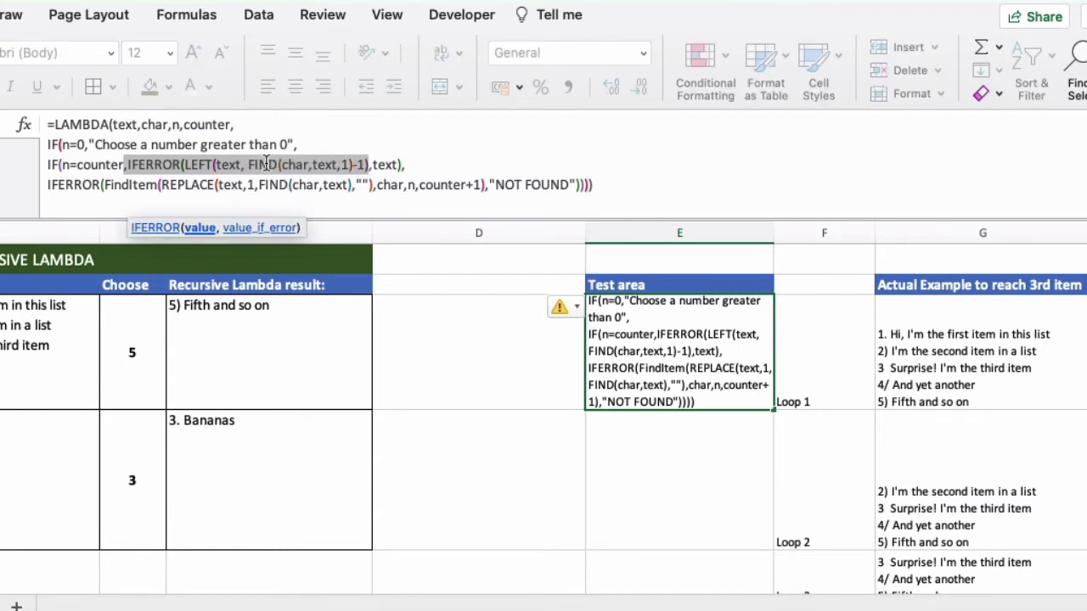
left_click_drag(249, 165, 401, 165)
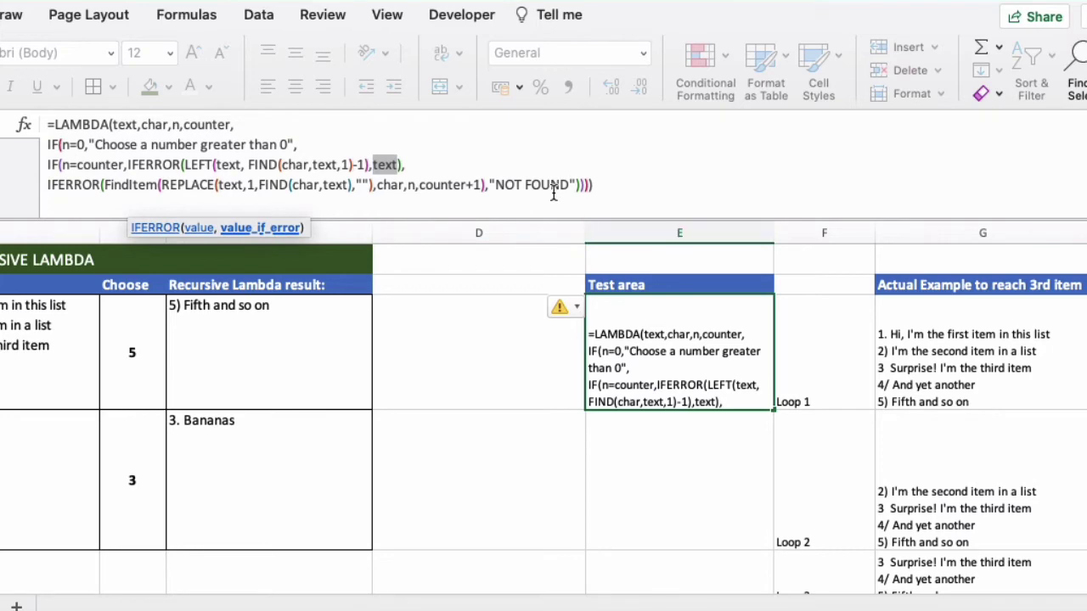
key("Return")
Try 1 as the Choose number in B3, undo it, and set the cell to 0.
left_click(148, 331)
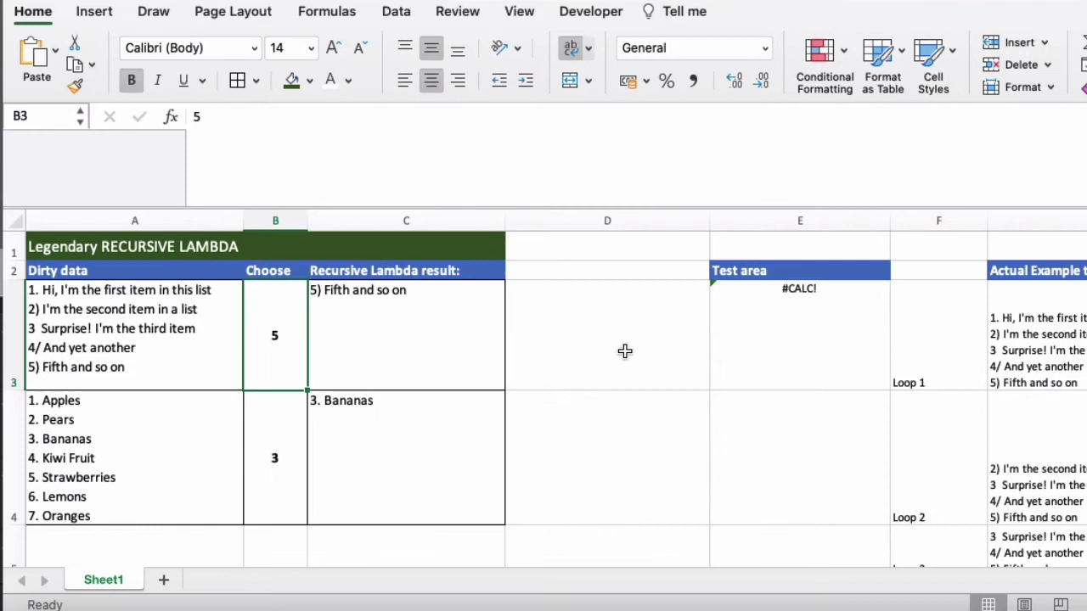
type("1")
key("ctrl+Return")
key("super+z")
key("Right")
key("Left")
type("0")
key("ctrl+Return")
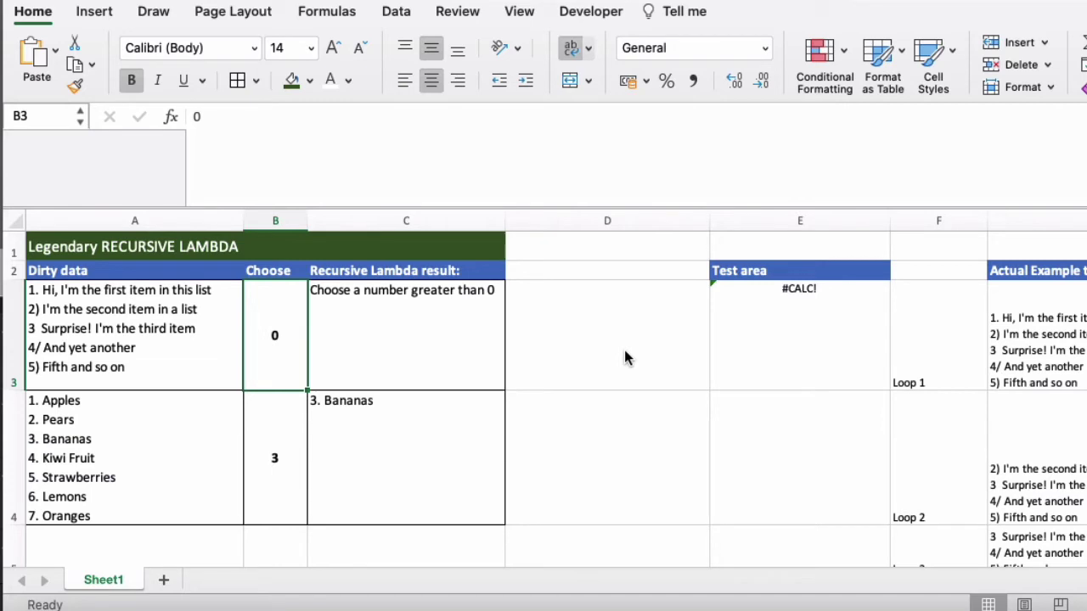
Set the Choose number in B3 to 7, beyond the last item of the list.
type("7")
key("Return")
key("Up")
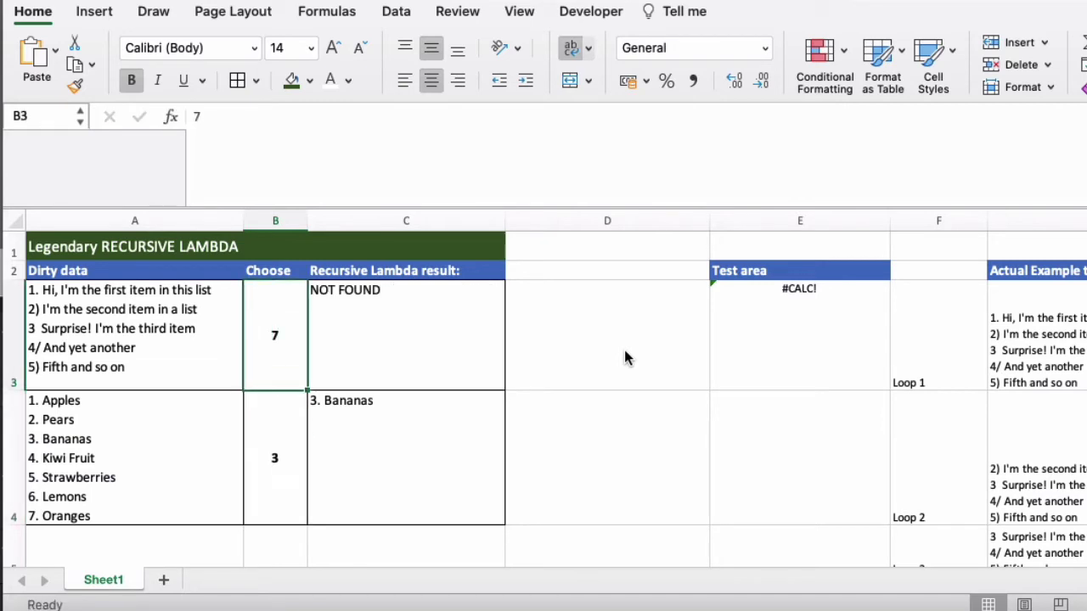
Examine the IFERROR around the recursive FindItem call in E3's formula, with its "NOT FOUND" fallback, and close the formula.
left_click(770, 349)
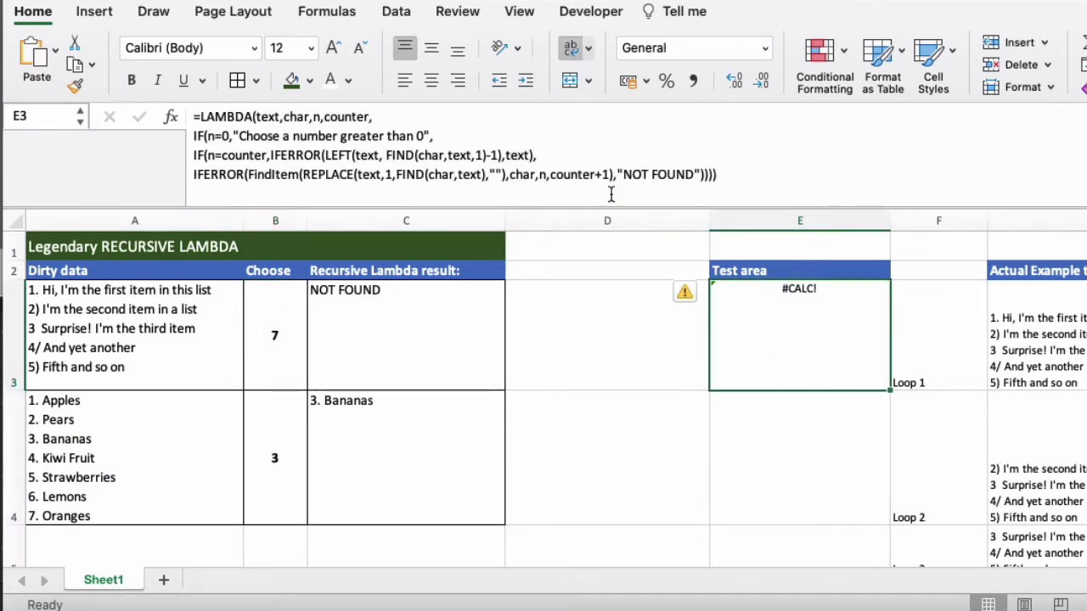
left_click(729, 173)
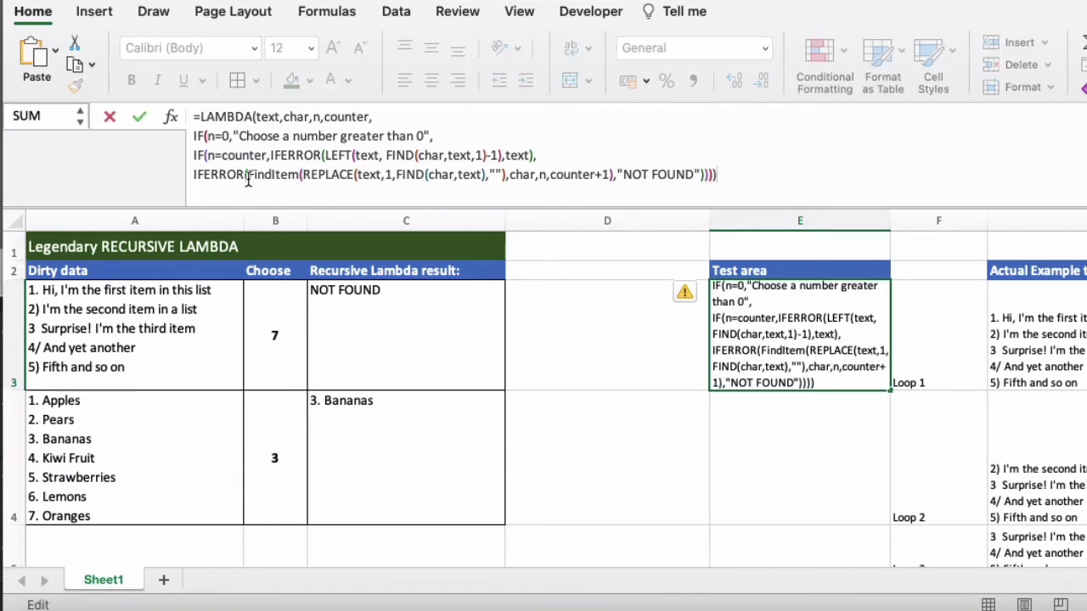
left_click_drag(247, 174, 602, 175)
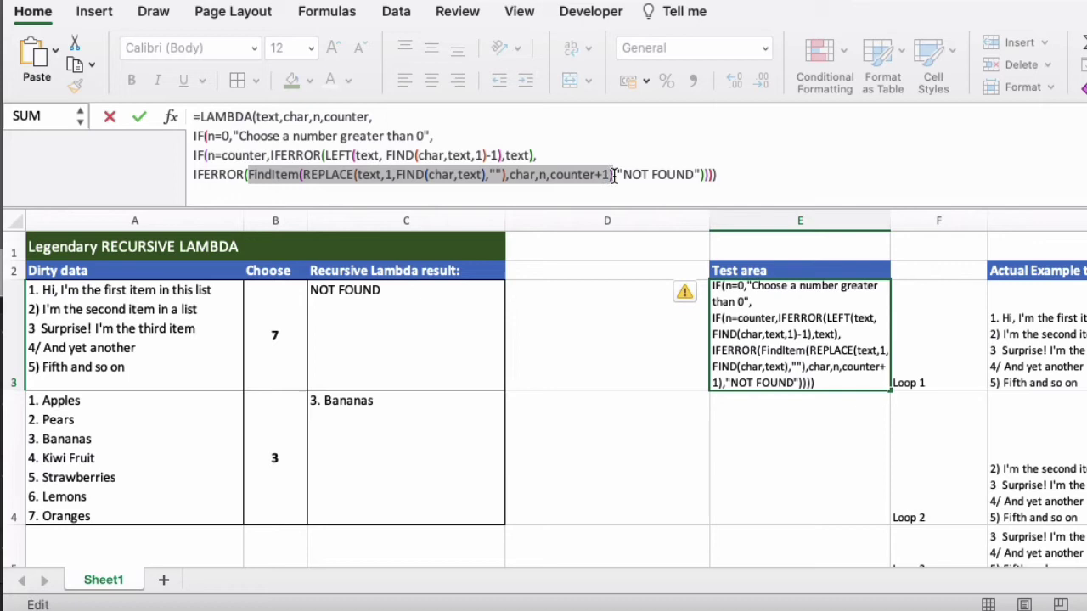
left_click_drag(613, 175, 613, 175)
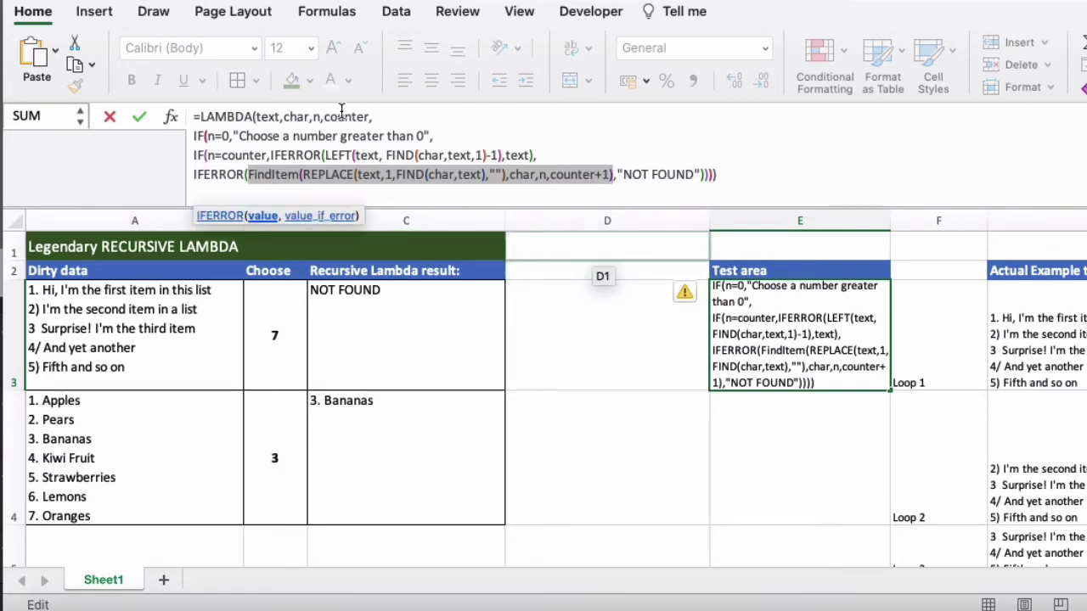
left_click(713, 174)
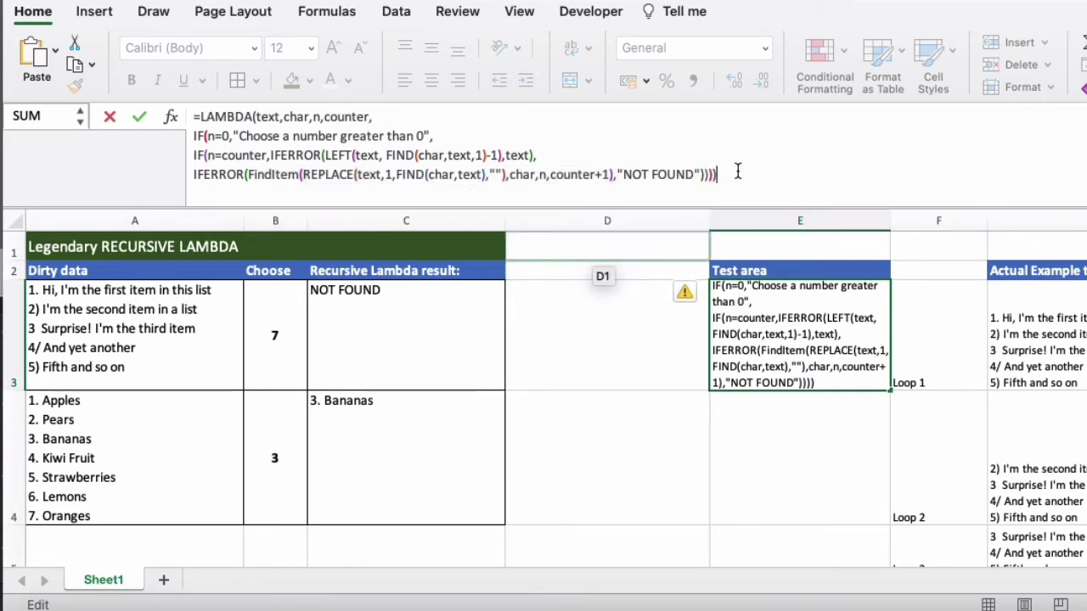
key("Return")
Examine the FindItem call inside the LAMBDA formula in E3, then the whole formula it refers back to, and close it.
left_click(756, 359)
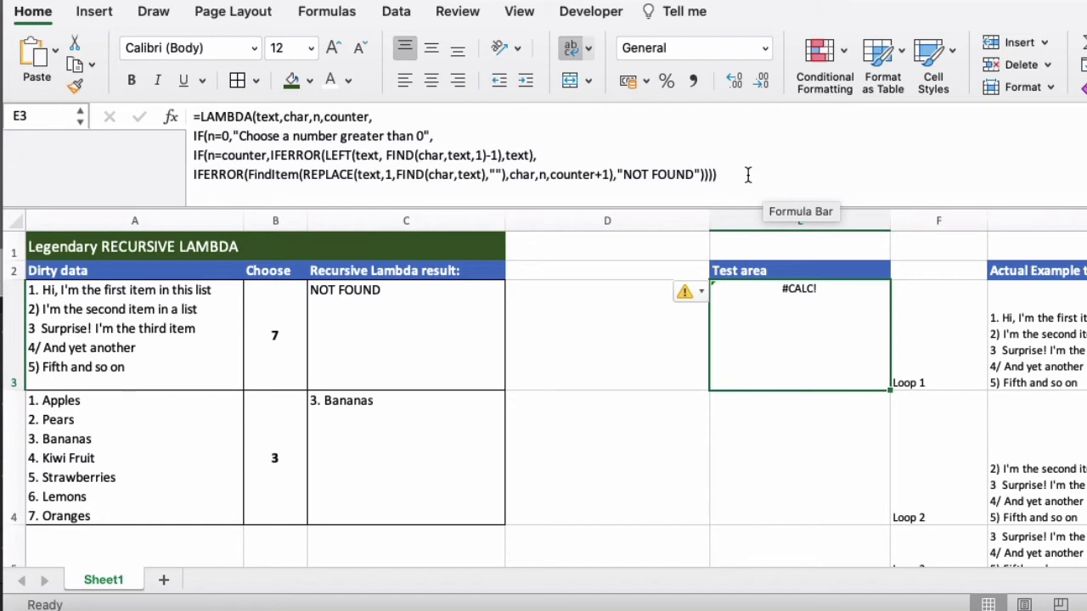
left_click(197, 117)
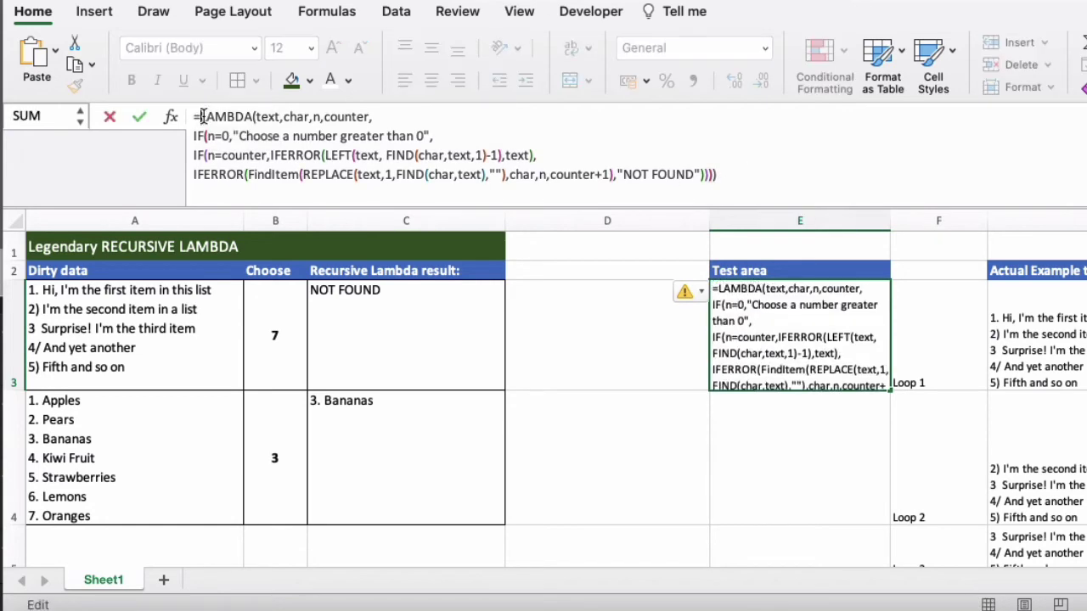
left_click_drag(247, 174, 299, 175)
left_click(200, 117)
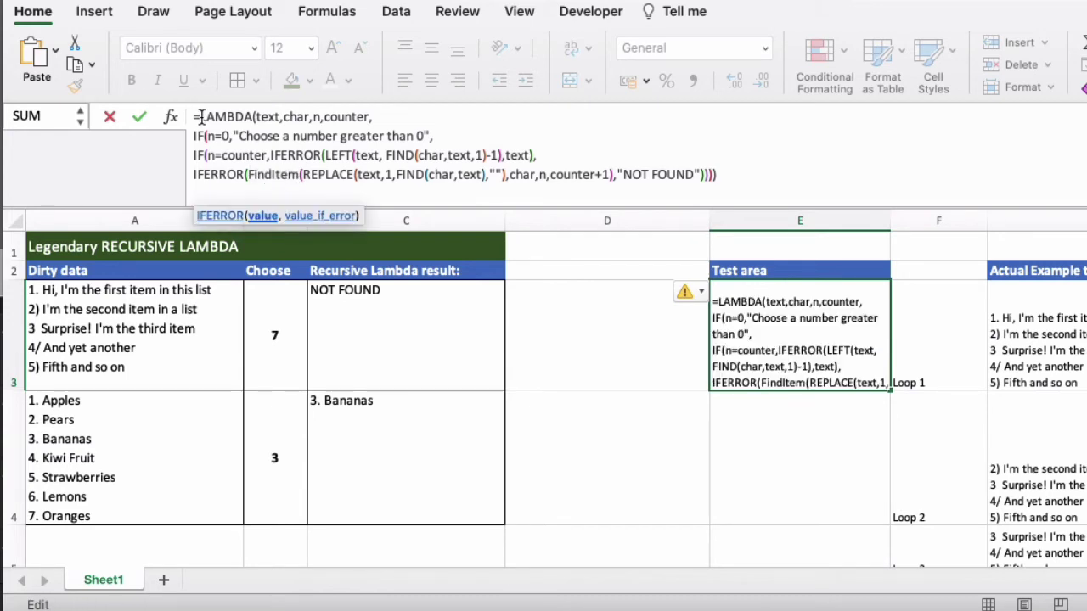
left_click_drag(204, 117, 774, 206)
key("Escape")
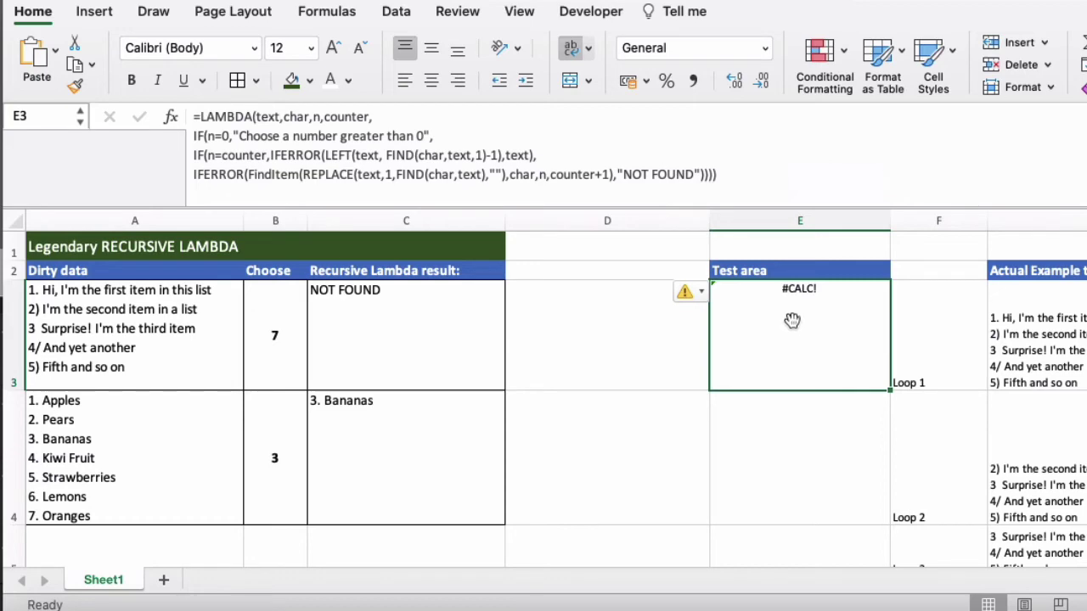
Review the full LAMBDA formula in E3 and the reference stored under the defined name FindItem, and confirm the name definition.
left_click(309, 17)
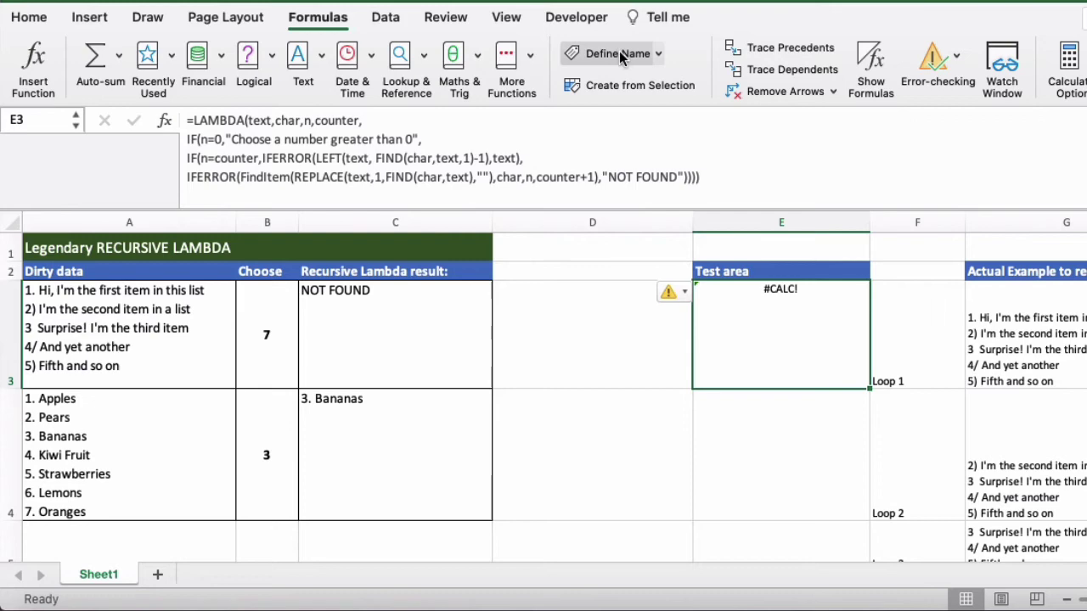
left_click(628, 123)
key("super+a")
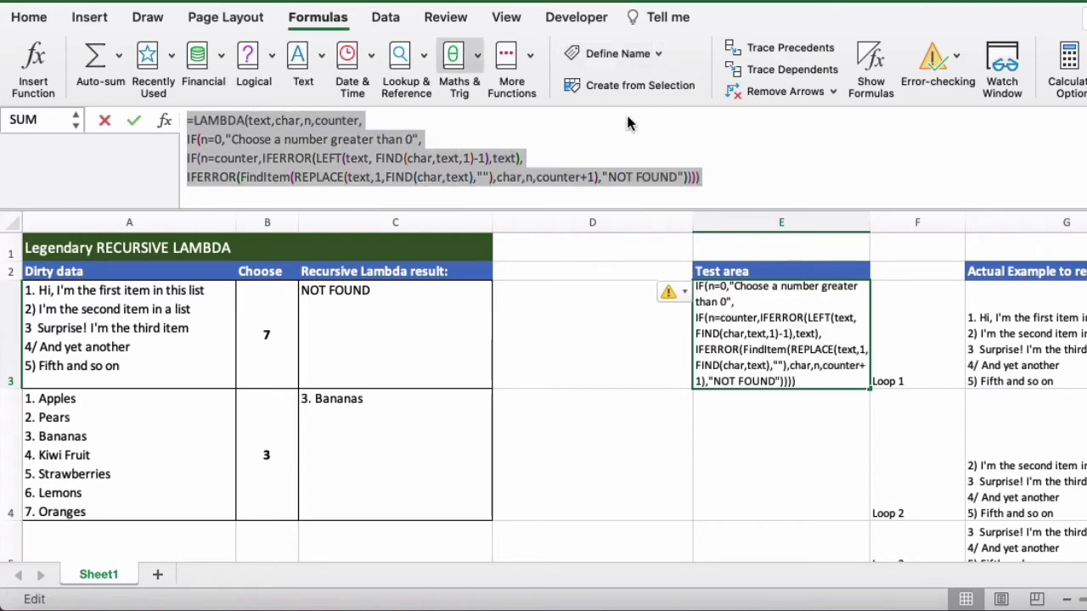
key("Escape")
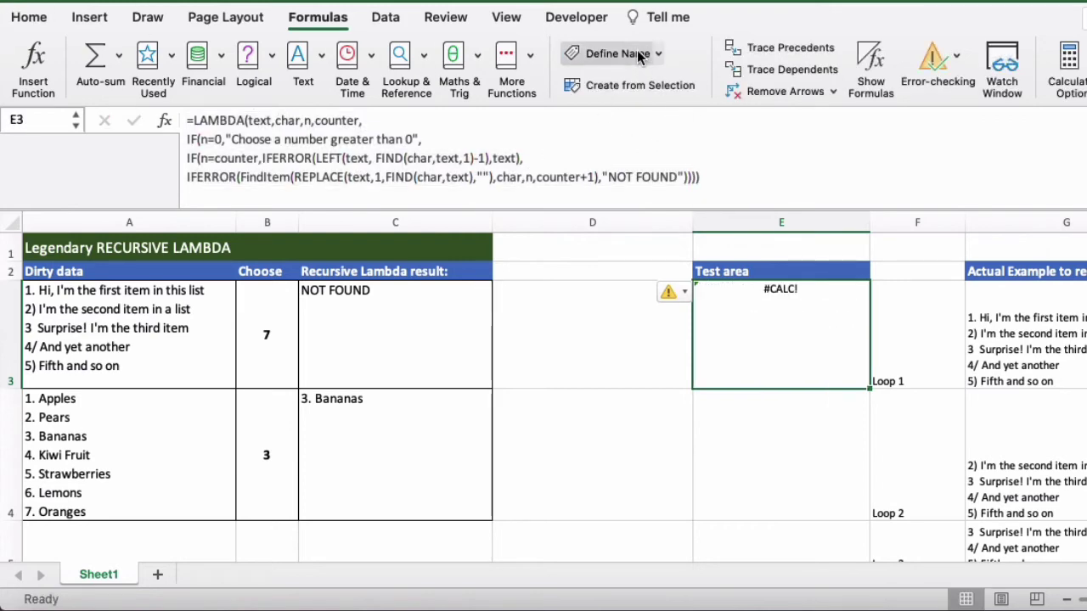
left_click(636, 53)
left_click(441, 144)
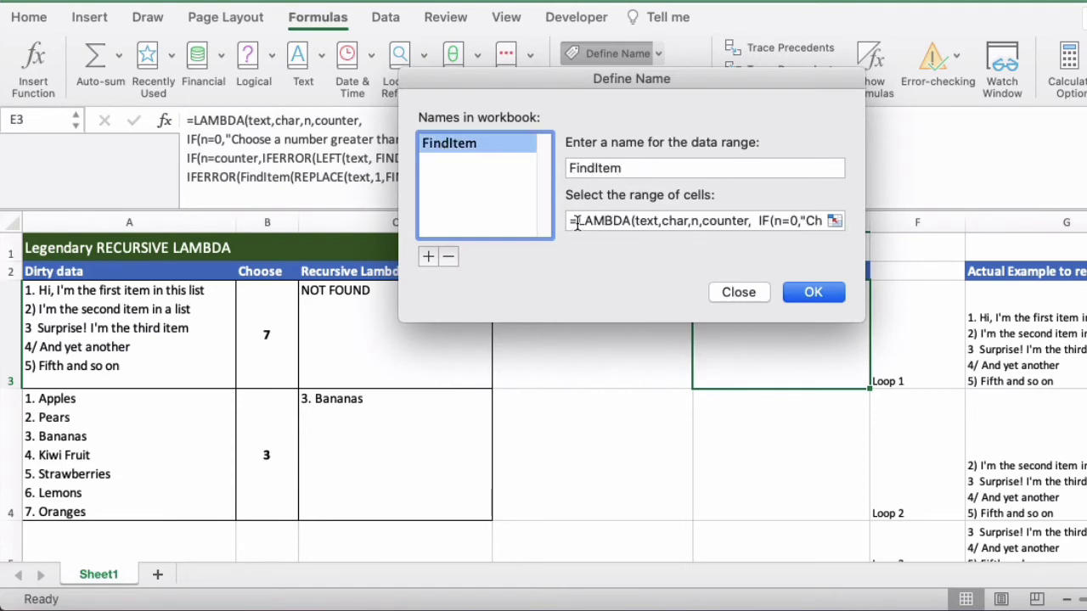
left_click_drag(576, 222, 882, 311)
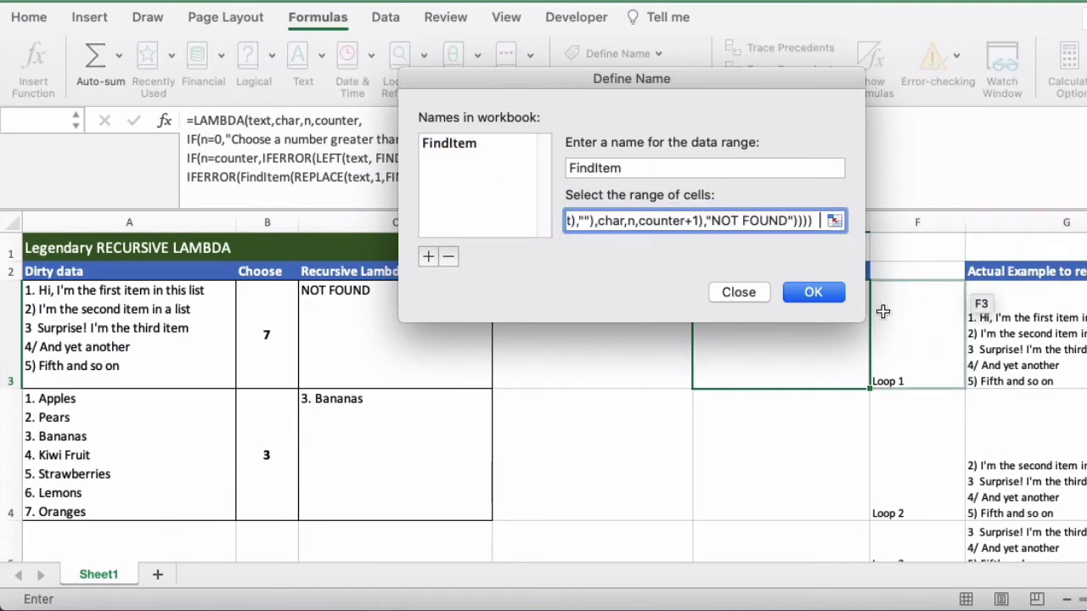
left_click(834, 296)
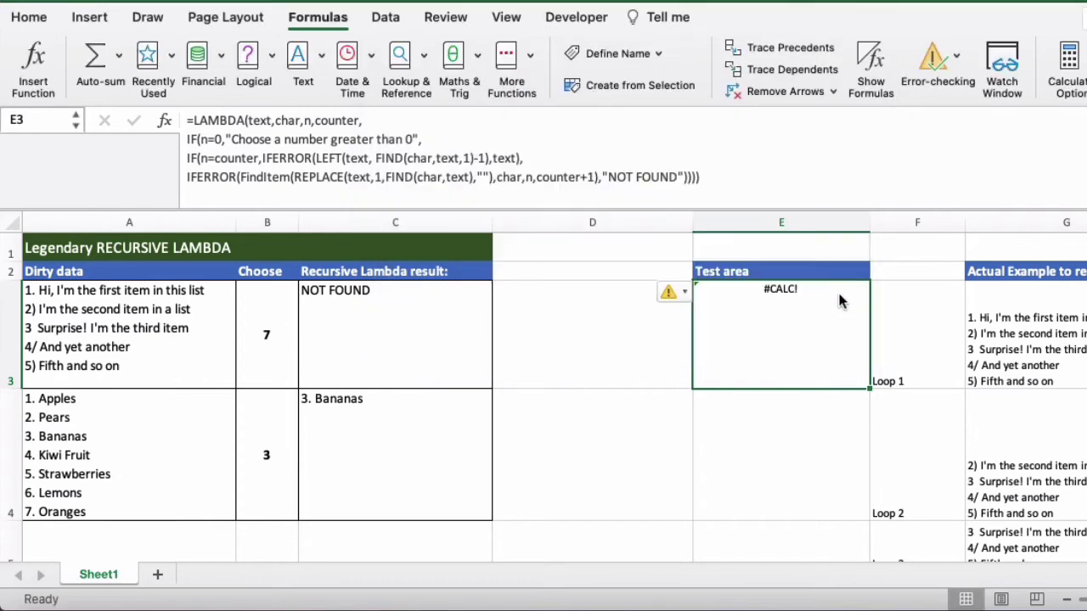
Examine the FindItem formula that calls the named LAMBDA in result cell C3, and close it without changes.
left_click(430, 308)
left_click(673, 330)
left_click(842, 331)
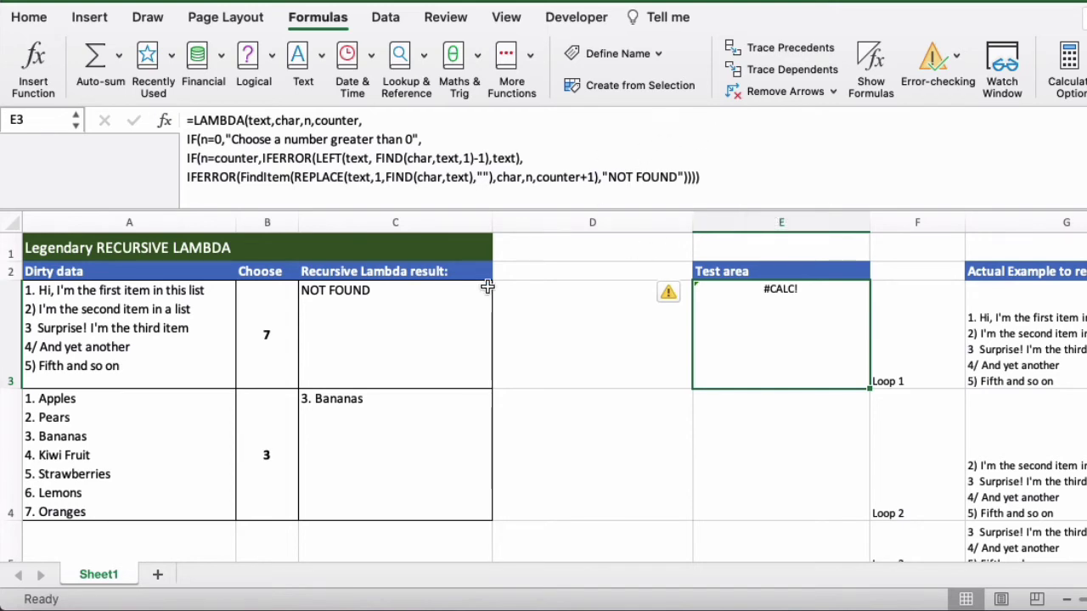
left_click(459, 348)
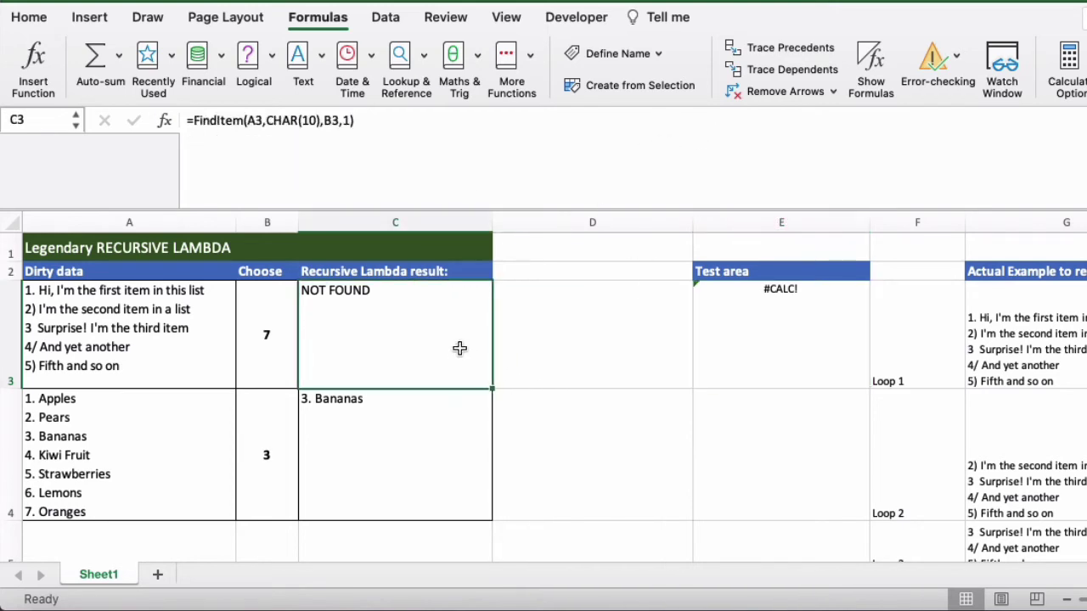
left_click(375, 121)
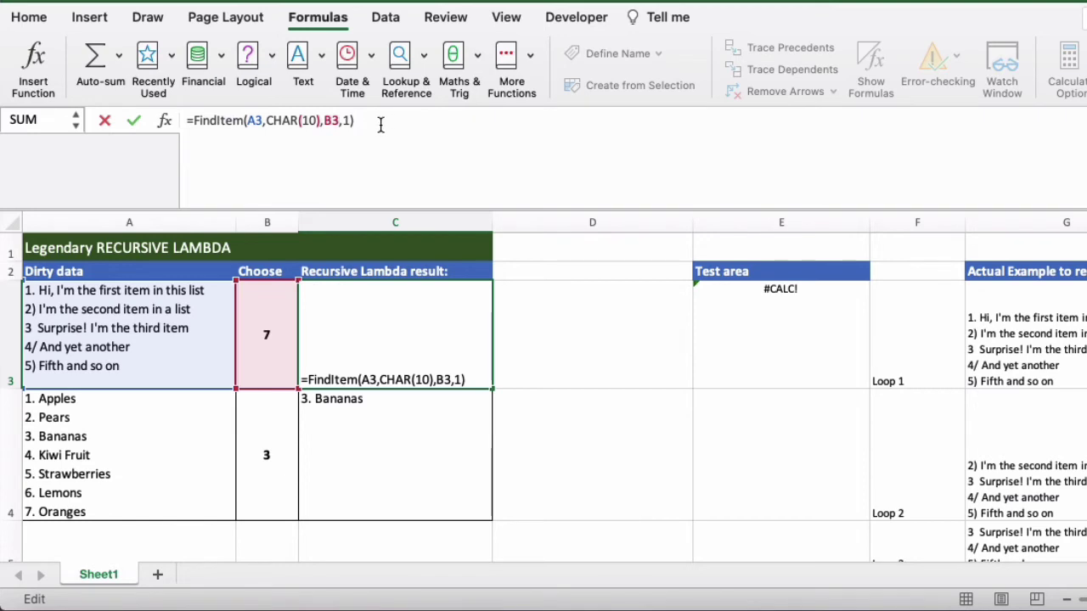
left_click_drag(380, 125, 132, 102)
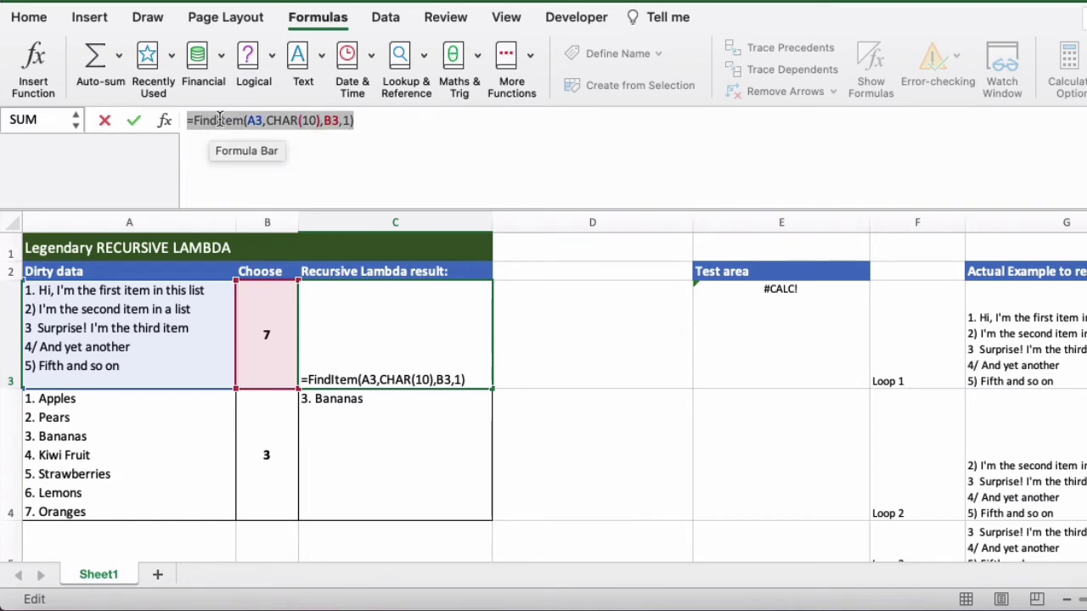
key("Escape")
left_click(365, 120)
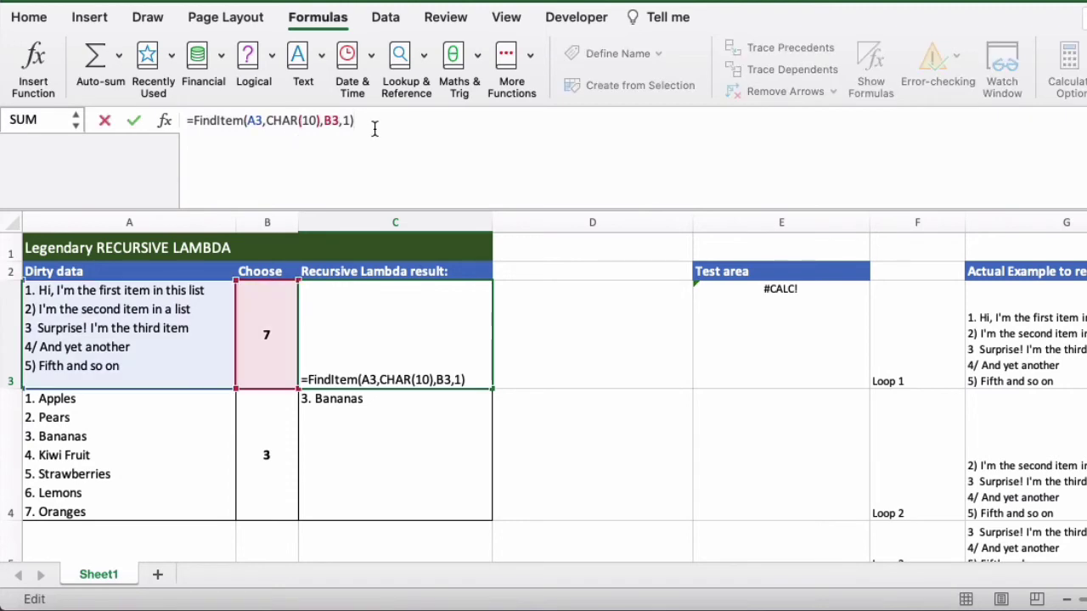
key("Escape")
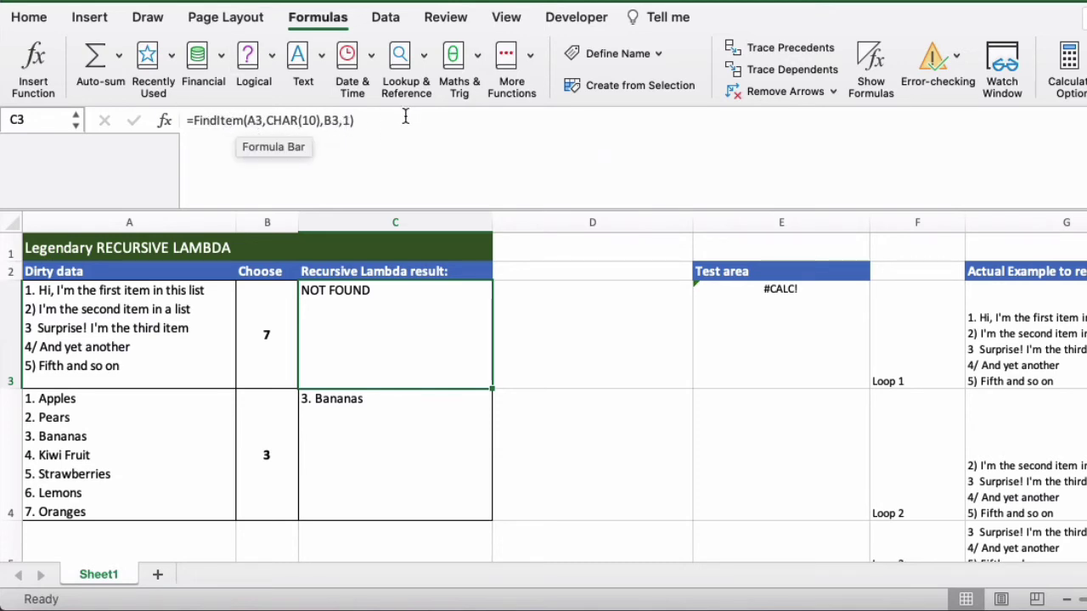
Examine the A3, CHAR(10) and B3 arguments of C3's FindItem formula, and close the formula.
left_click(241, 120)
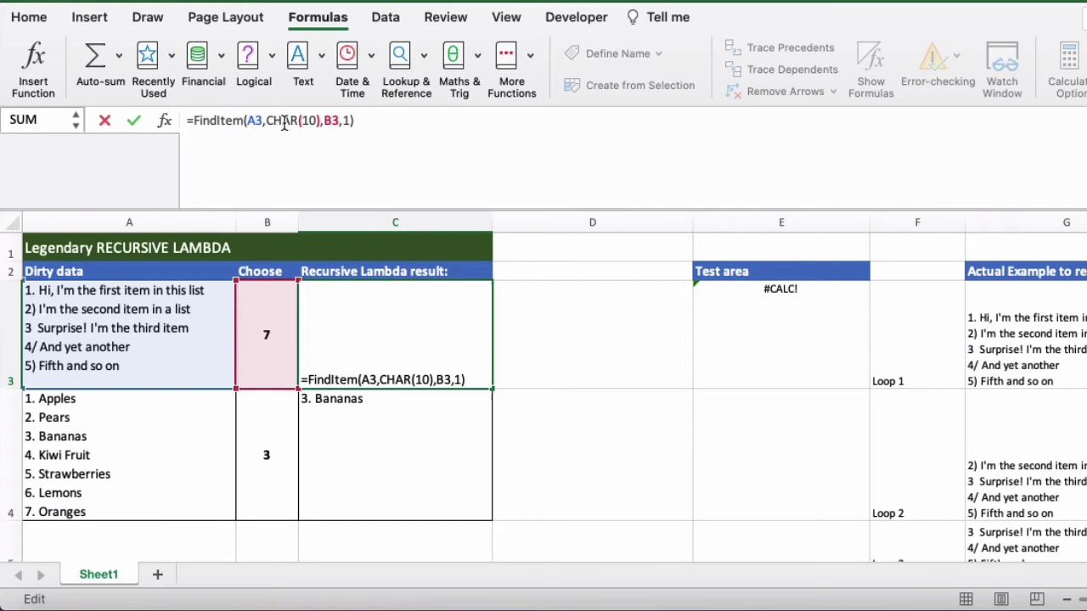
left_click(287, 121)
key("End")
left_click_drag(319, 121, 265, 122)
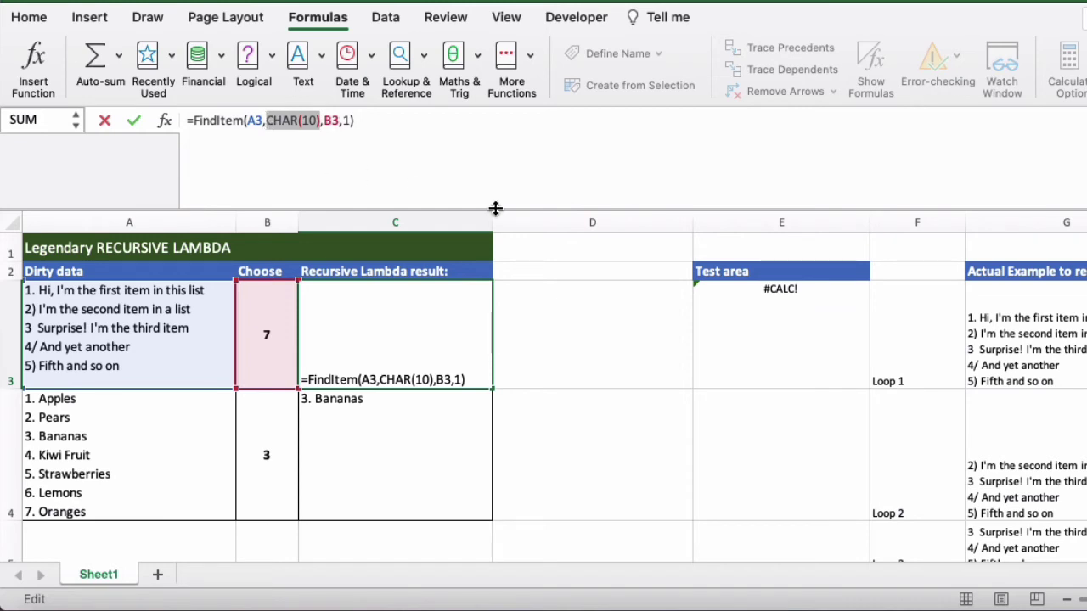
left_click(330, 123)
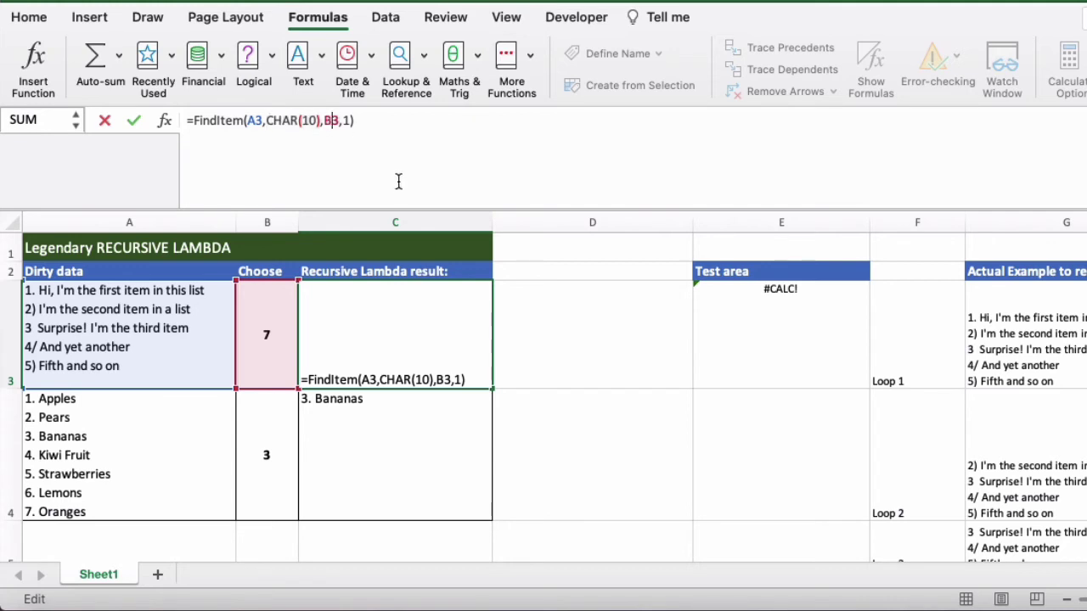
key("Return")
Set the Choose number in B3 to 3 and examine the counter argument 1 in C3's FindItem formula.
left_click(280, 348)
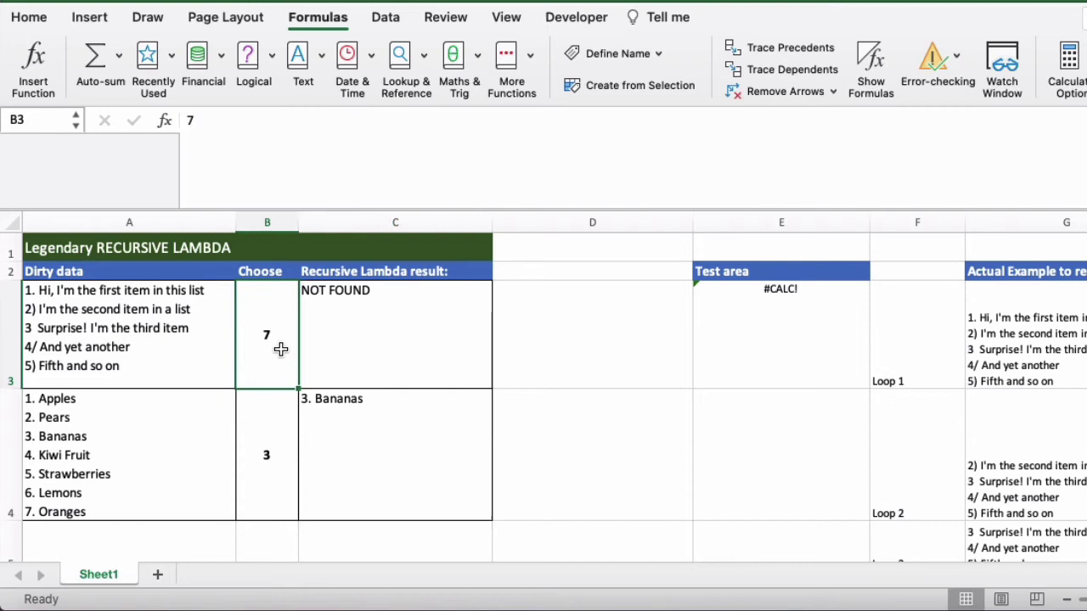
type("3")
key("Tab")
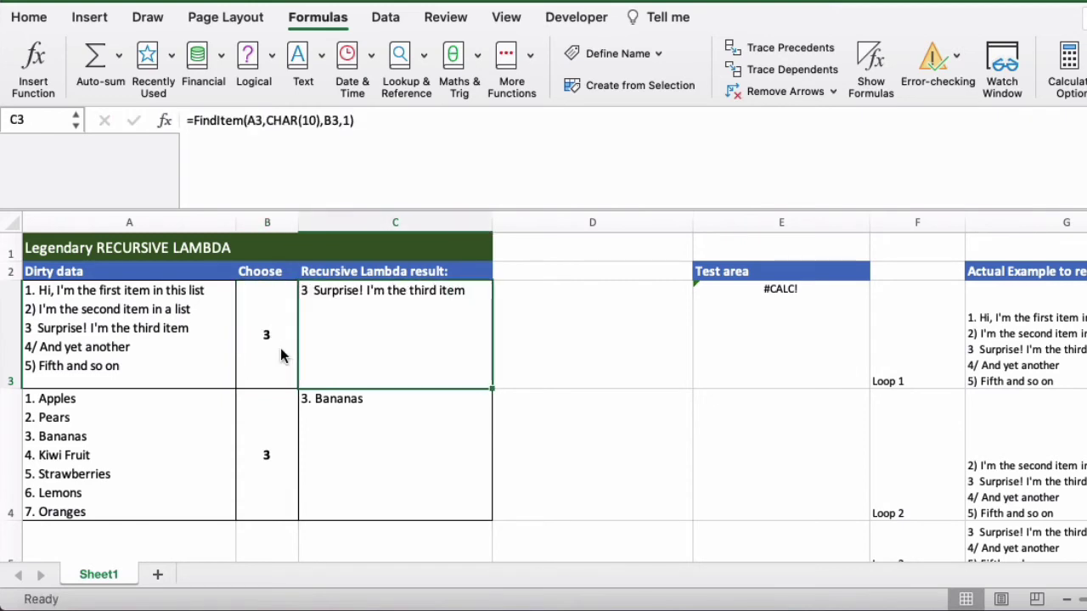
left_click(349, 121)
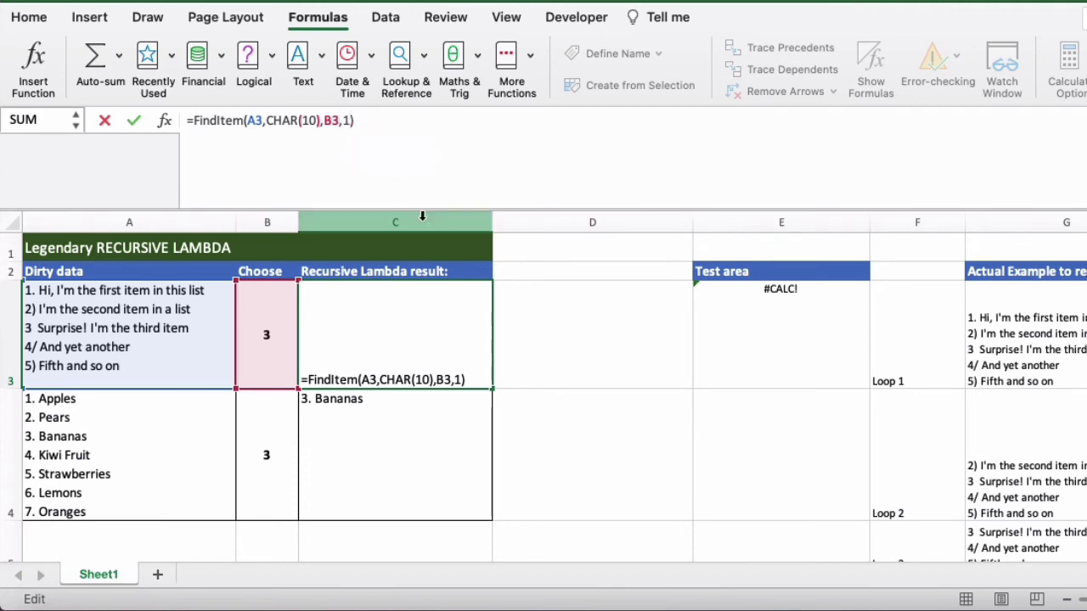
key("Escape")
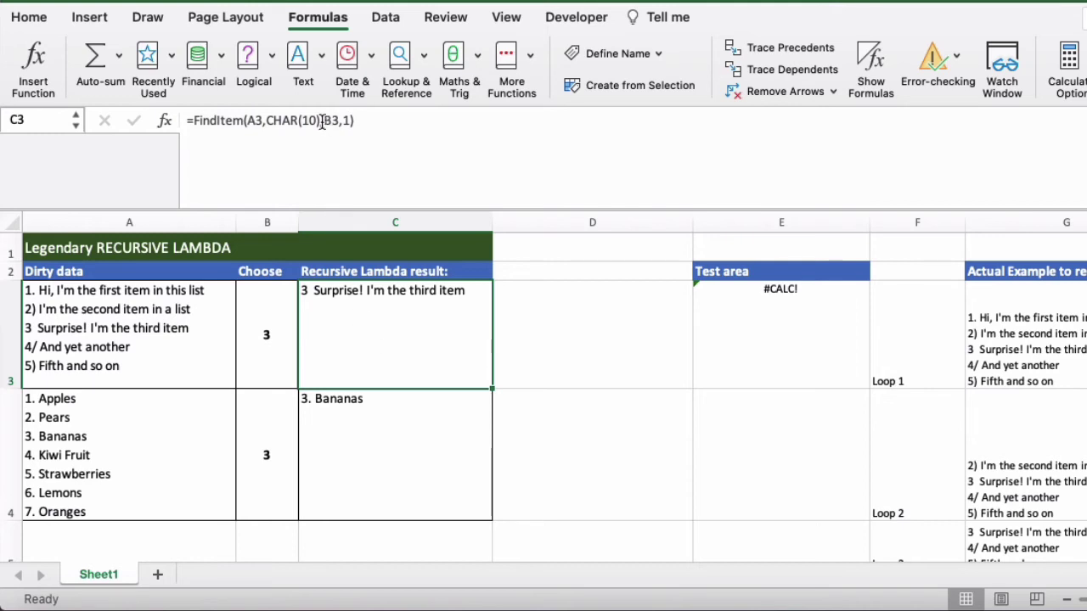
Replace the CHAR(10) delimiter in C3's FindItem formula with a space in quotes, " ".
left_click_drag(320, 120, 266, 120)
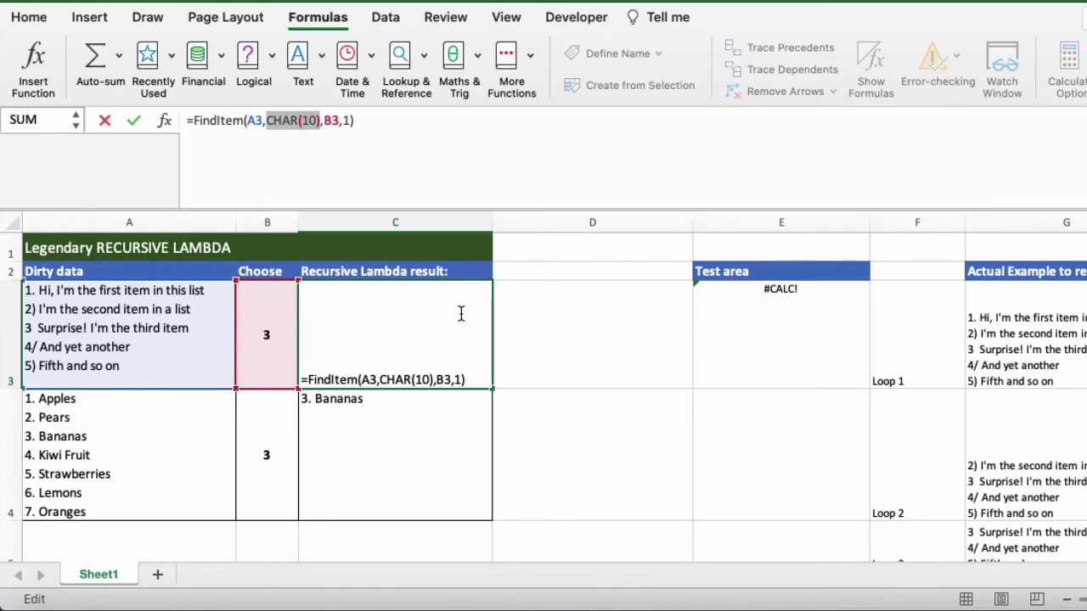
type("\" \"")
key("Return")
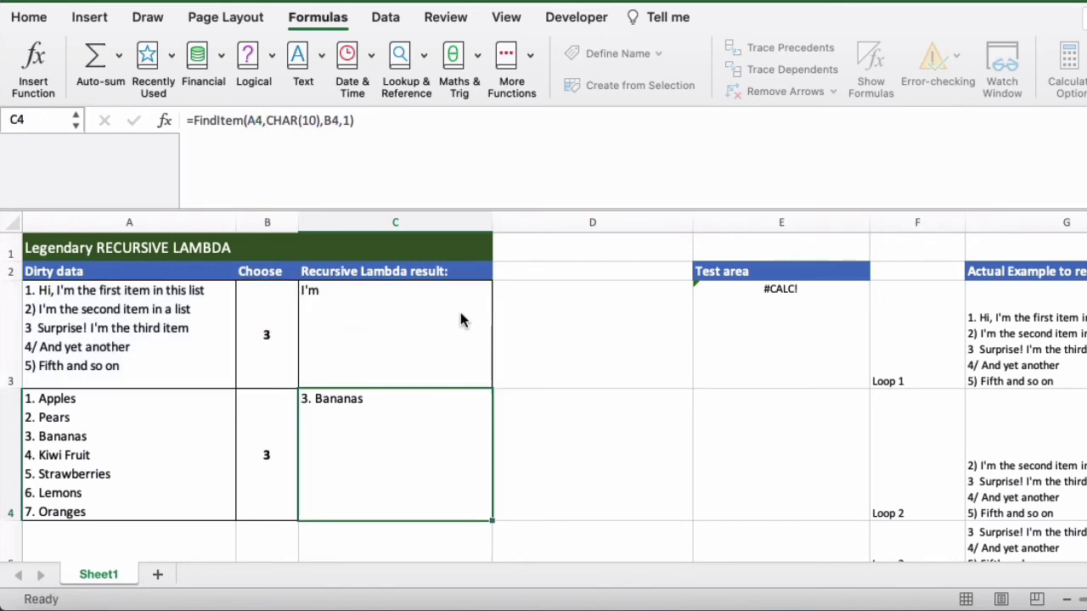
left_click(461, 320)
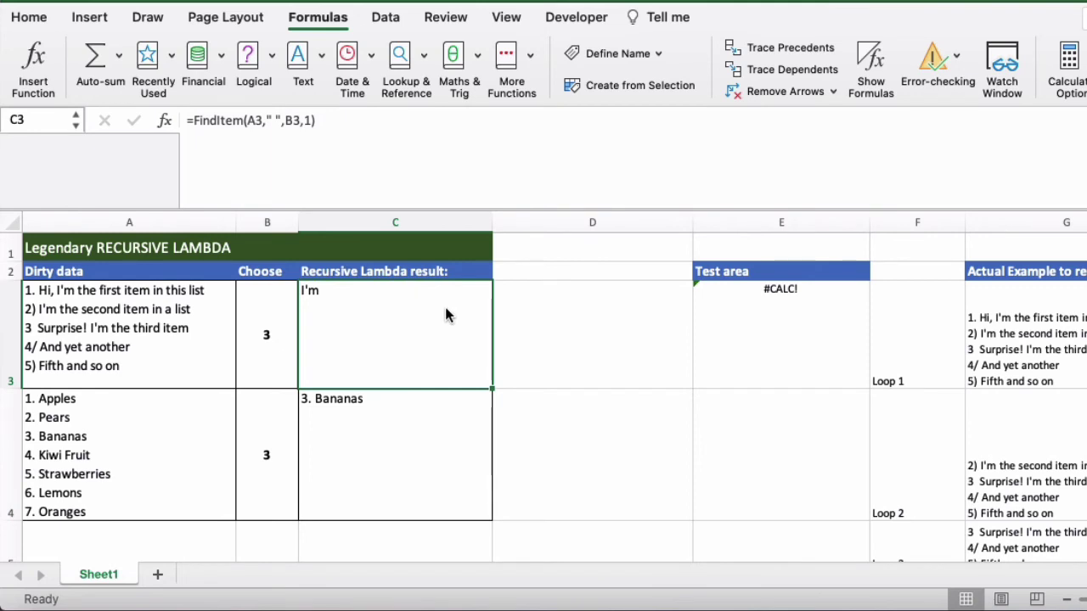
Set the Choose number in B3 to 4, 5, 6, 7 and 8 in turn, checking the extracted word in C3.
key("Return")
key("Up")
key("Left")
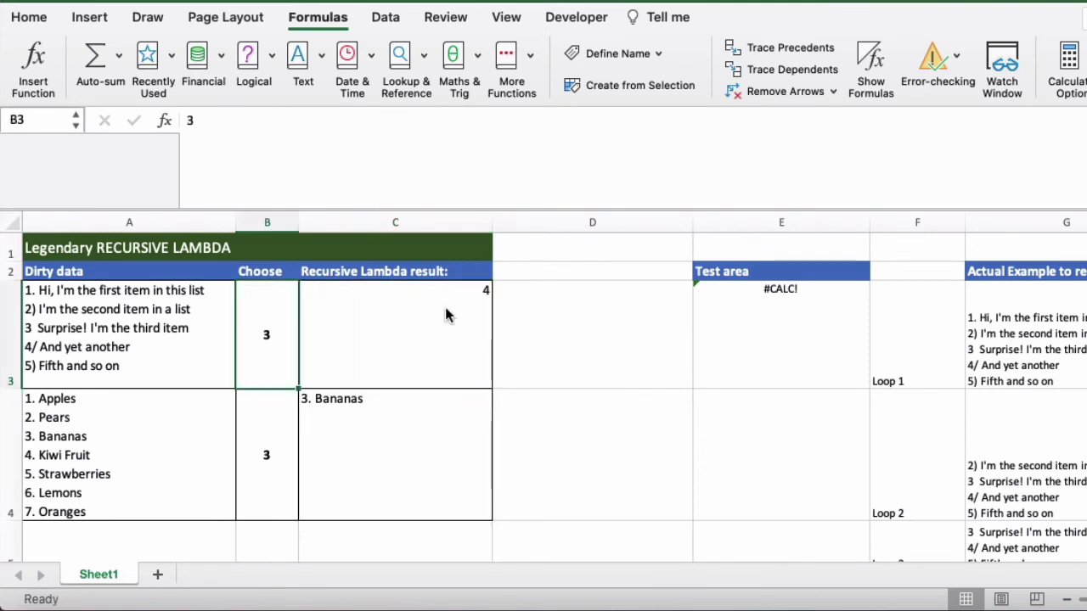
type("4")
key("Return")
key("Up")
type("5")
key("Return")
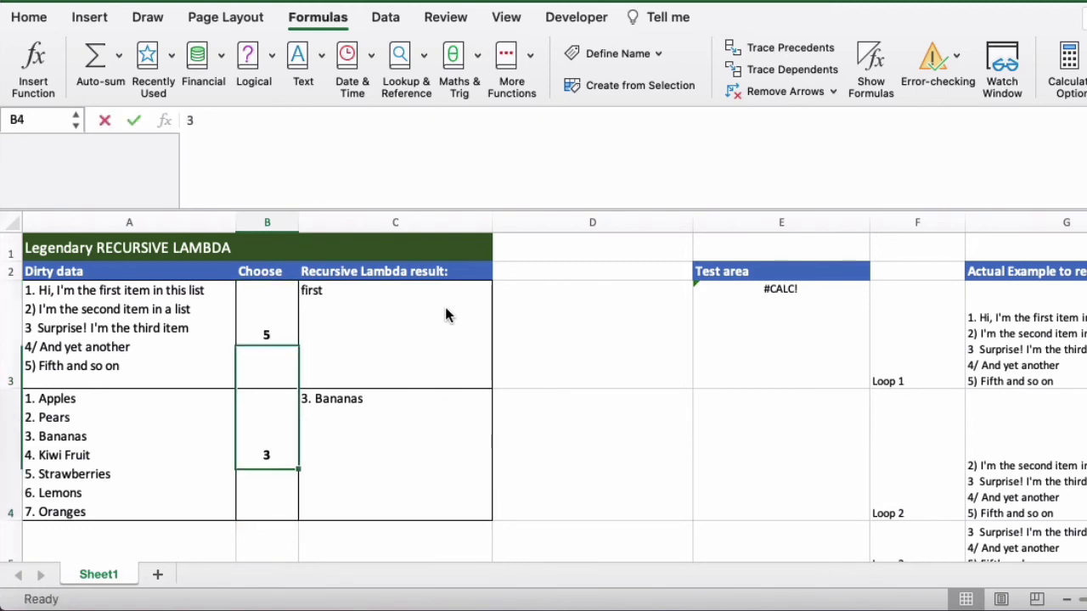
key("Up")
type("6")
key("Return")
key("Up")
type("7")
key("Return")
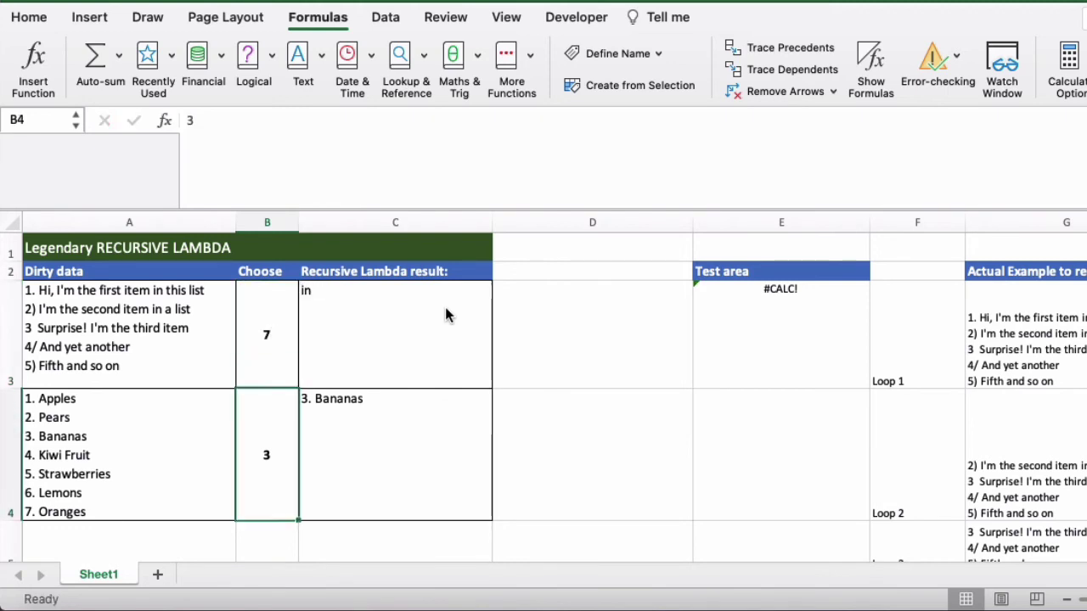
key("Up")
type("8")
key("Return")
key("Up")
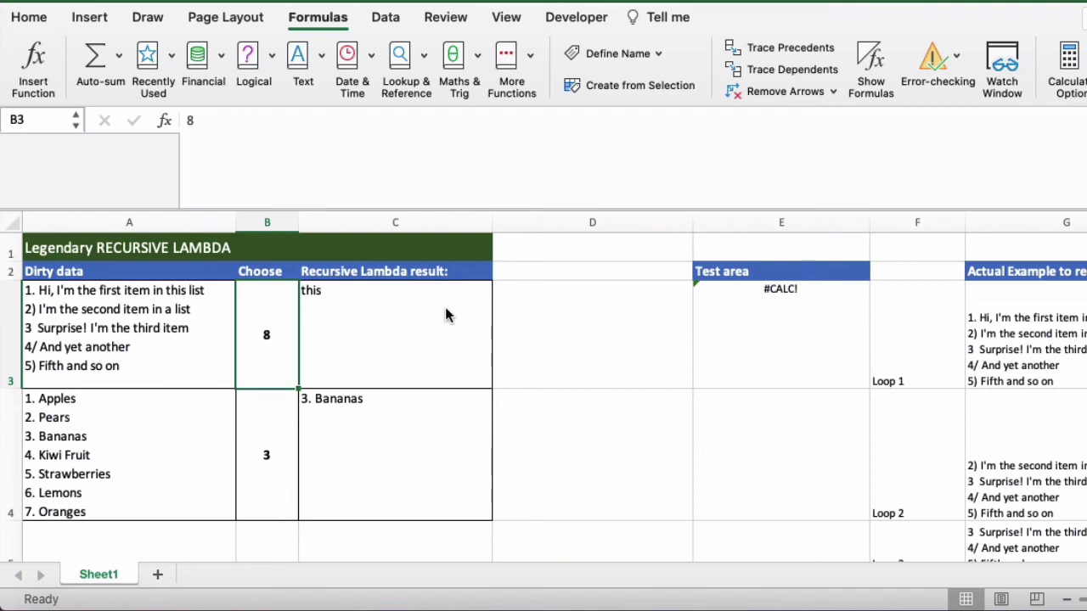
key("Right")
key("Left")
key("Right")
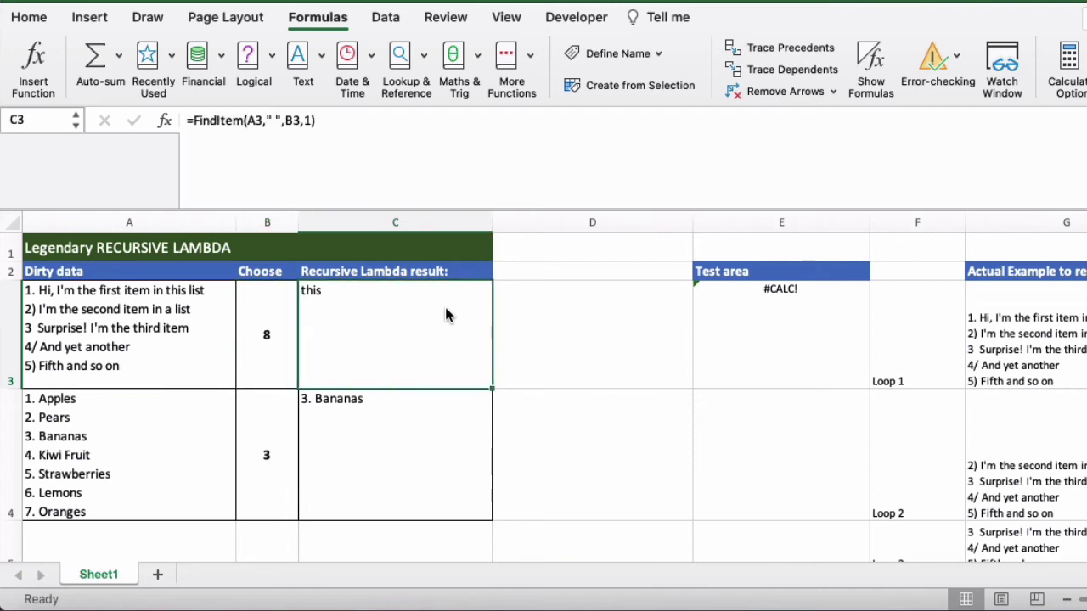
Examine the recursive FindItem call with its REPLACE, char, n and counter+1 arguments in E3's LAMBDA formula.
left_click(792, 311)
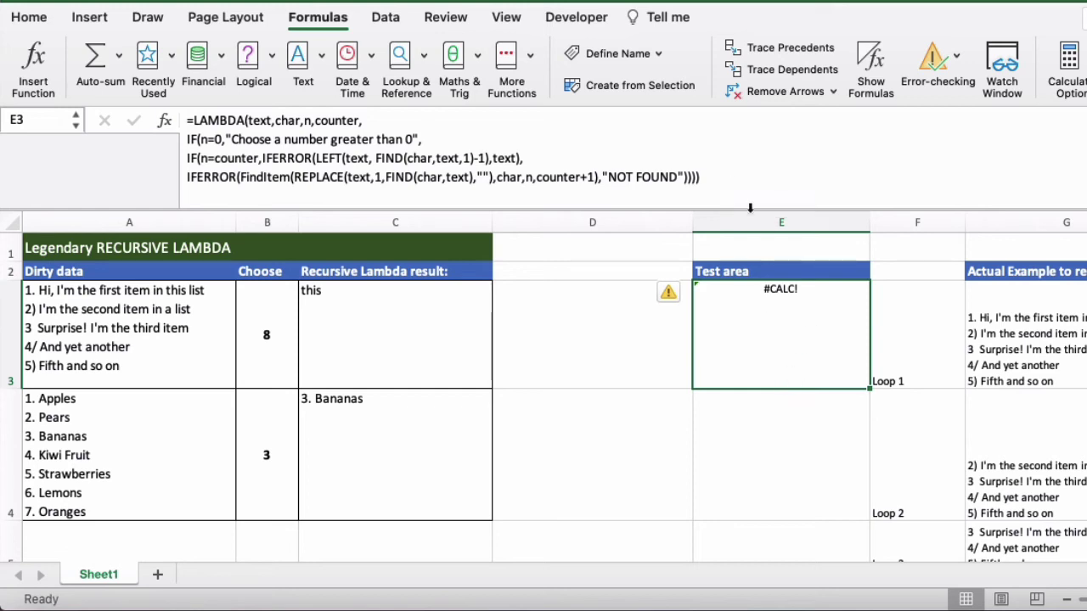
left_click(722, 176)
key("ctrl+Return")
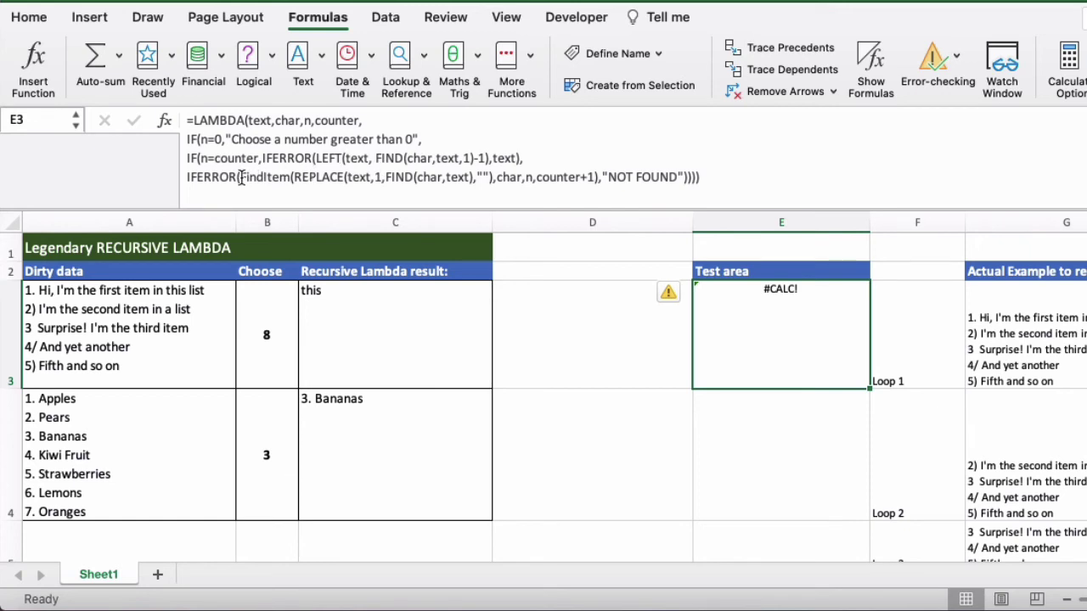
left_click_drag(240, 177, 576, 180)
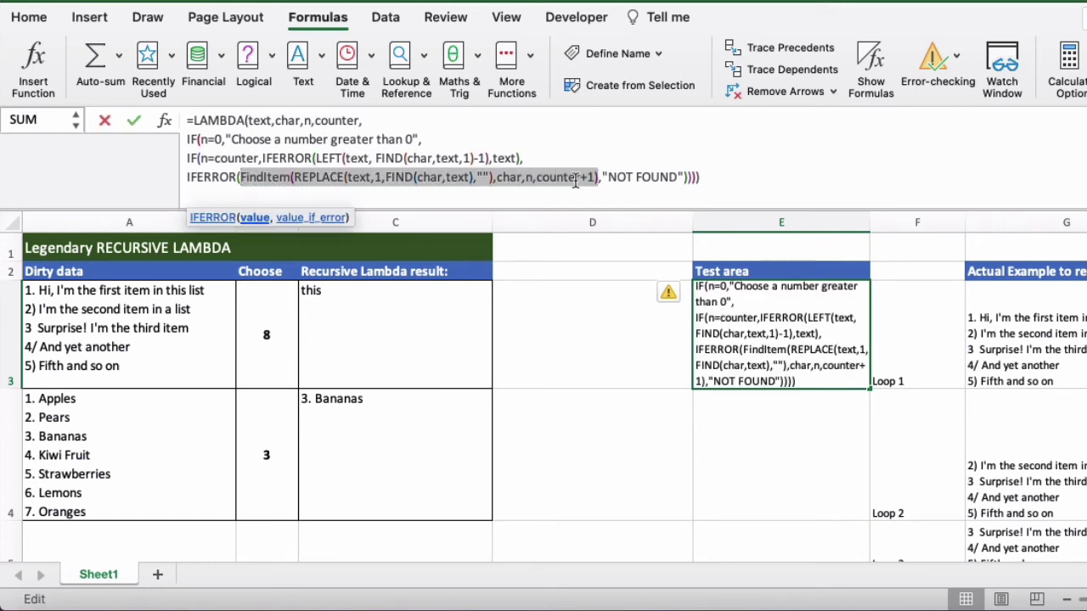
Try inserting the start of the FindItem name, FINDI, before LAMBDA in E3's formula, and remove it again.
left_click(194, 120)
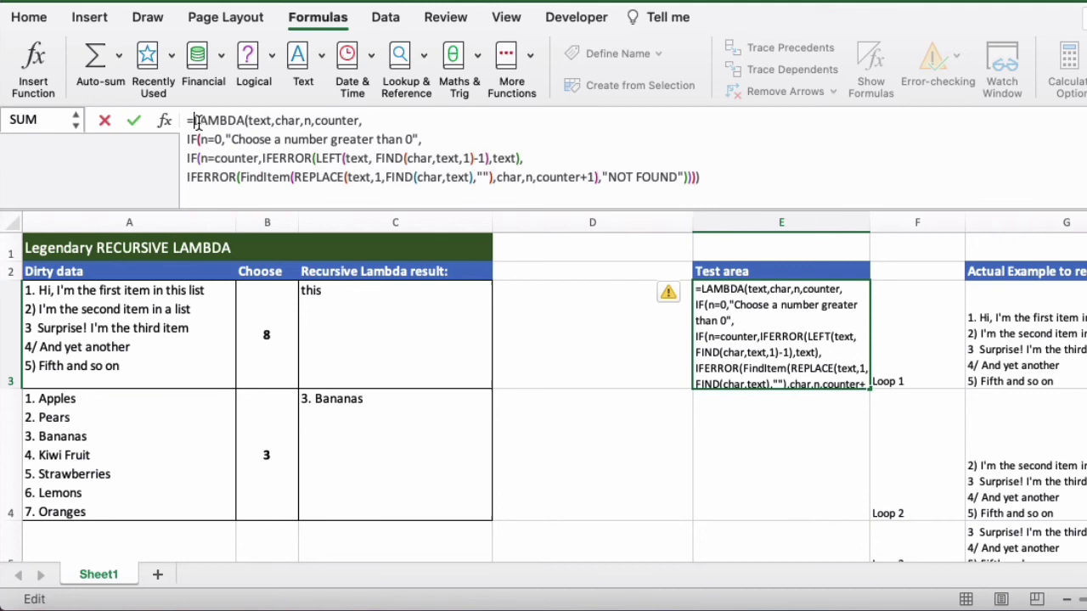
type("FINDI")
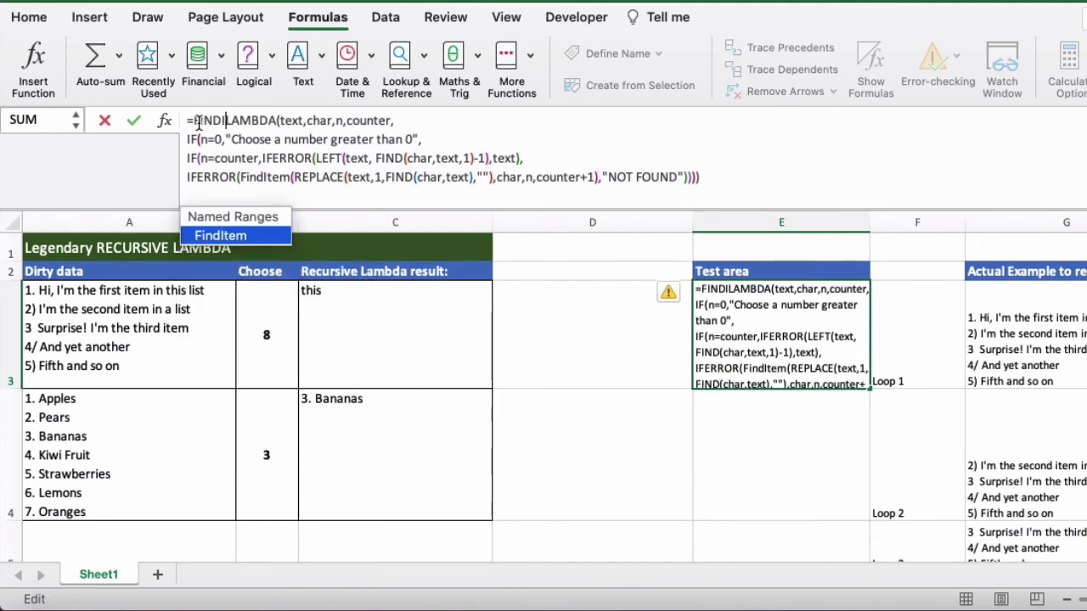
key("BackSpace")
key("BackSpace")
key("BackSpace")
key("BackSpace")
key("BackSpace")
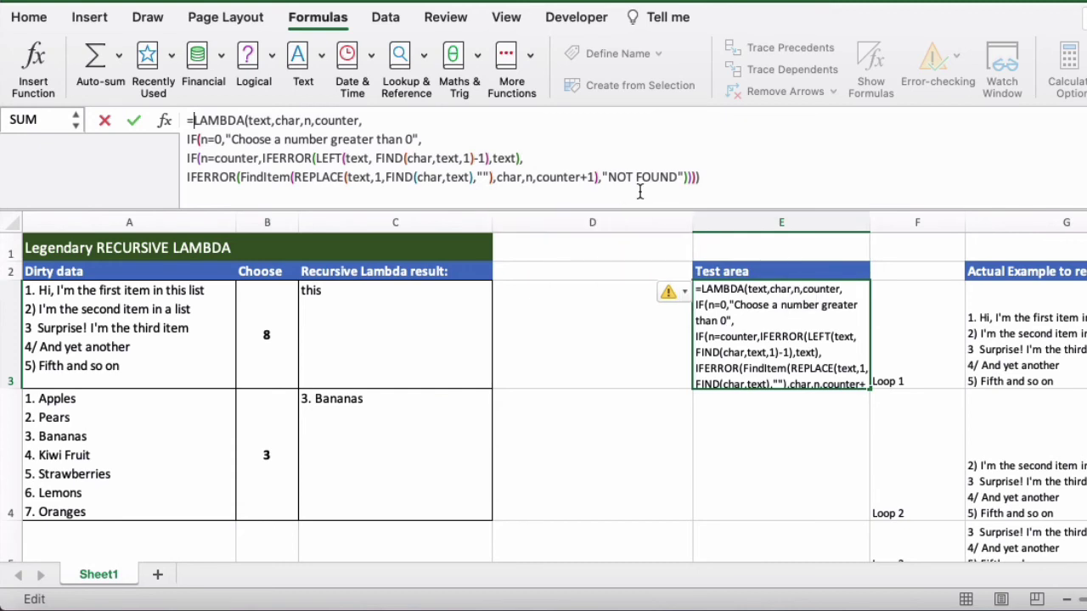
key("Return")
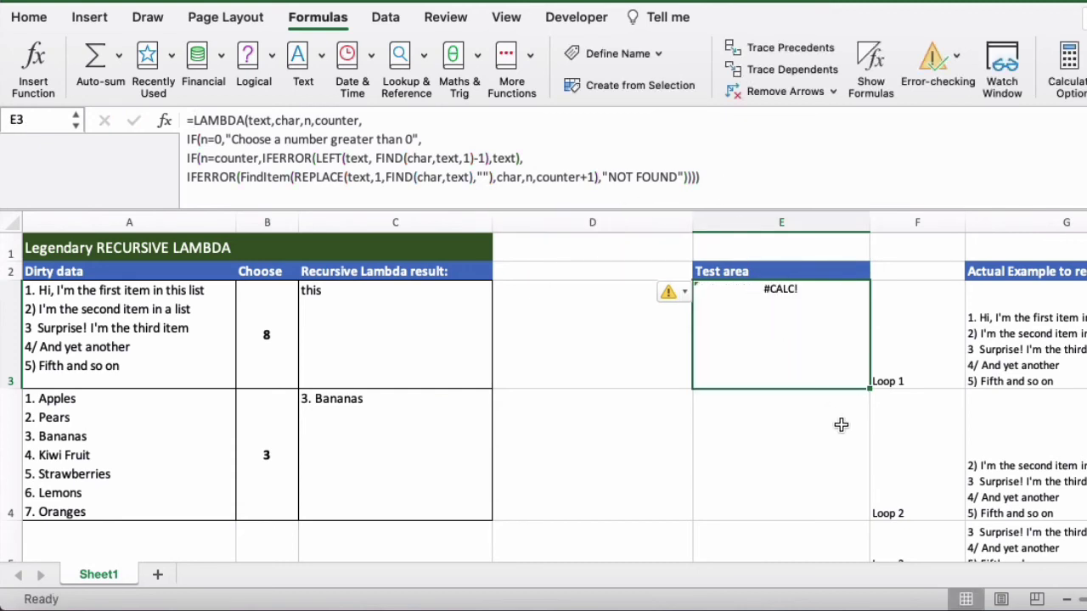
Highlight the complete LAMBDA formula in E3 to examine it, and close it without changes.
left_click(701, 176)
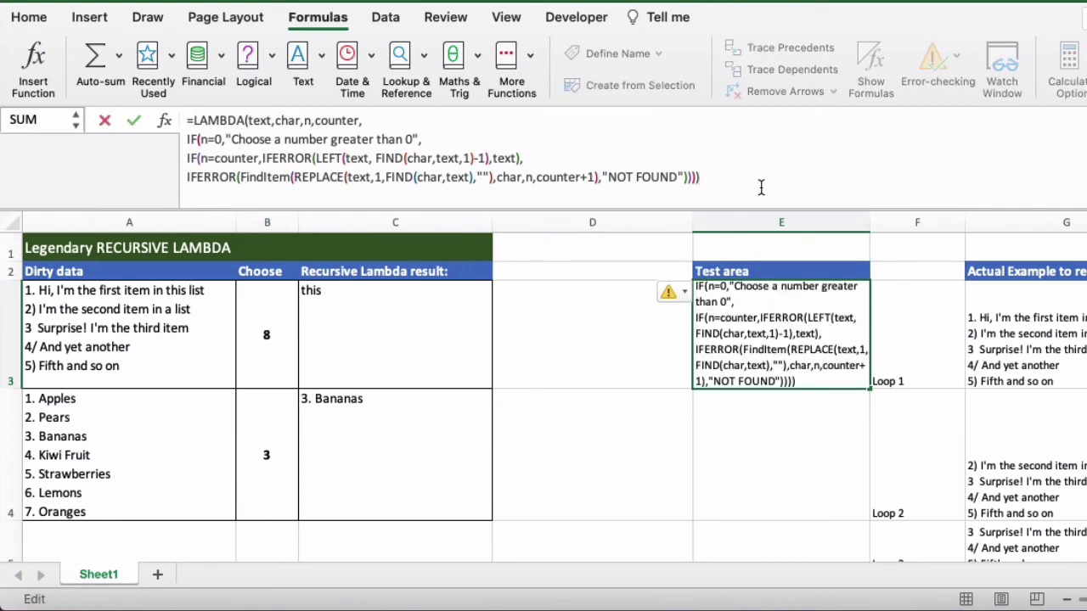
left_click_drag(761, 187, 169, 100)
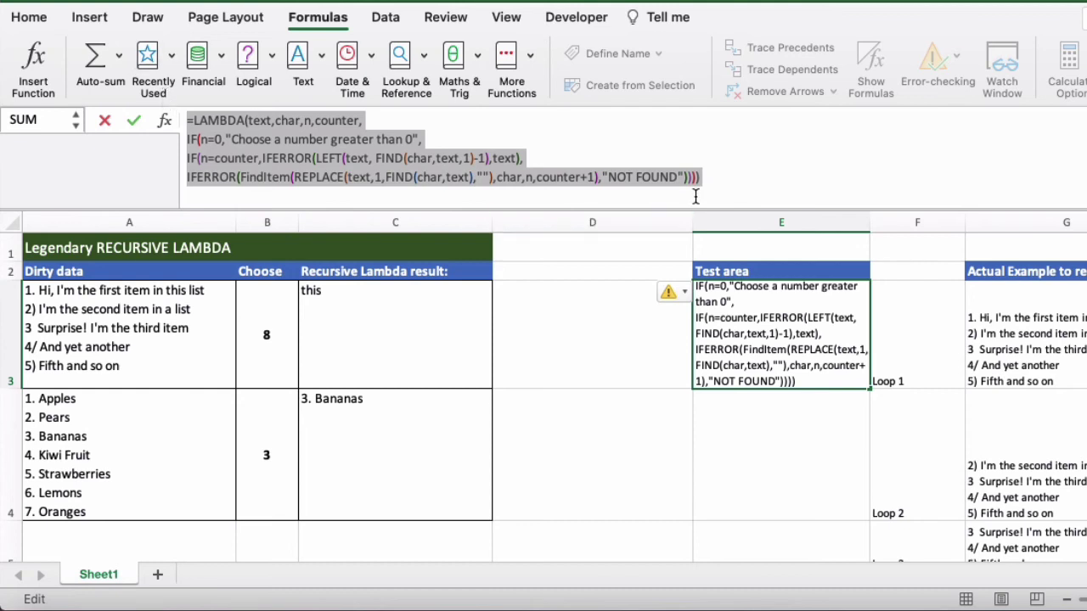
key("Escape")
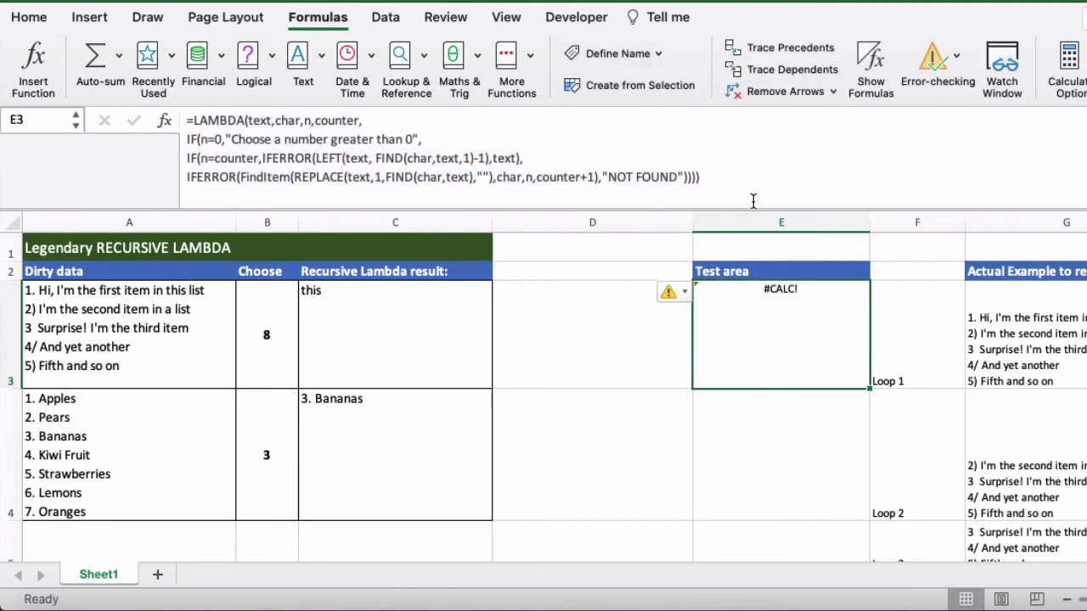
Clear the FindItem formula together with its arguments from the edit line of C3.
left_click(454, 351)
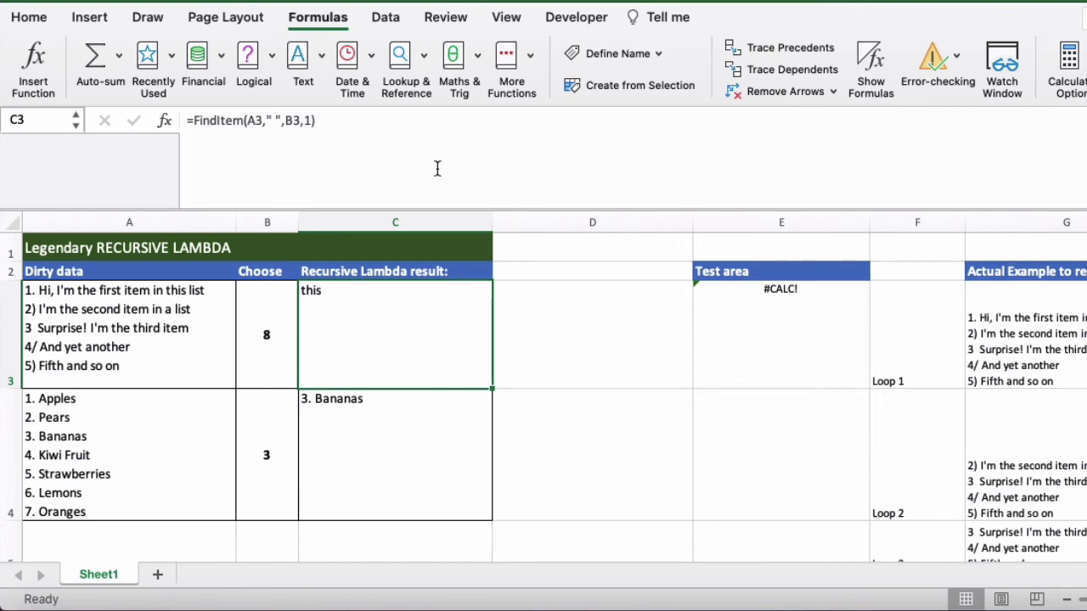
left_click(360, 124)
left_click_drag(369, 120, 247, 121)
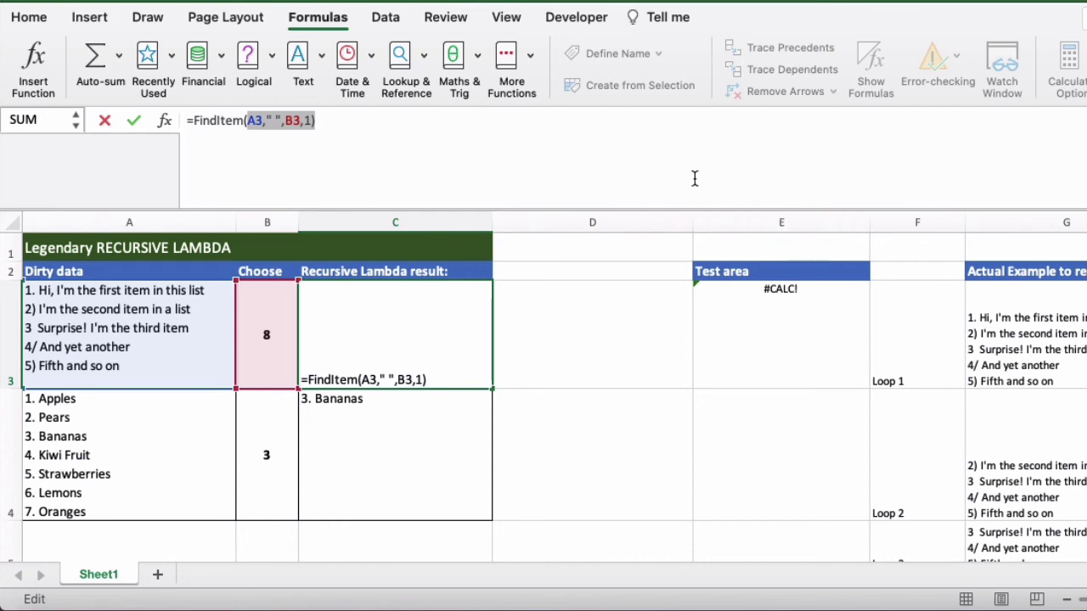
key("BackSpace")
key("BackSpace")
key("BackSpace")
key("BackSpace")
key("BackSpace")
key("BackSpace")
key("BackSpace")
key("BackSpace")
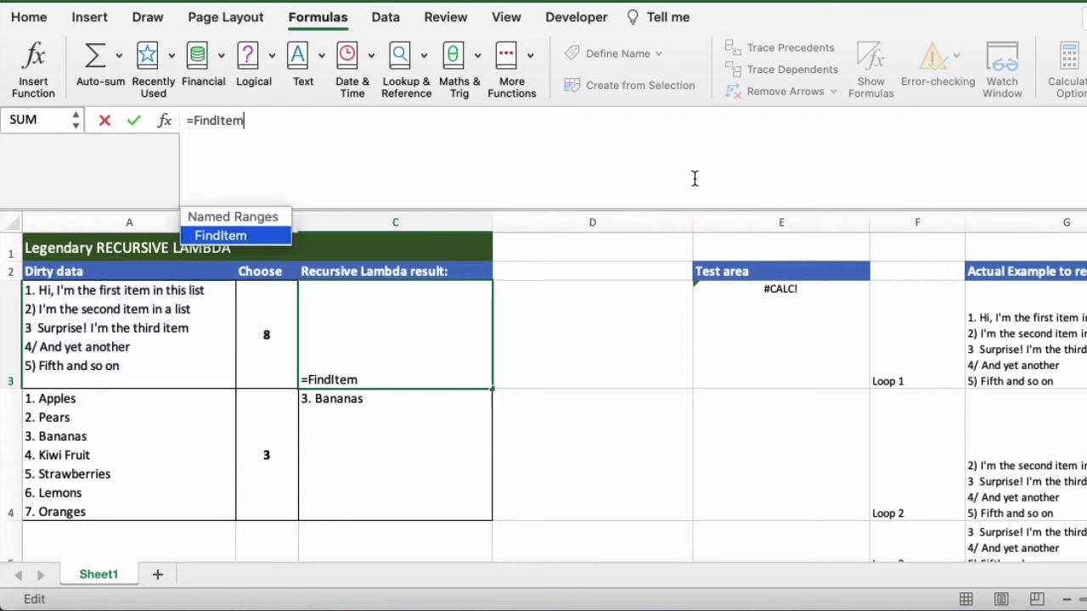
key("BackSpace")
key("BackSpace")
key("BackSpace")
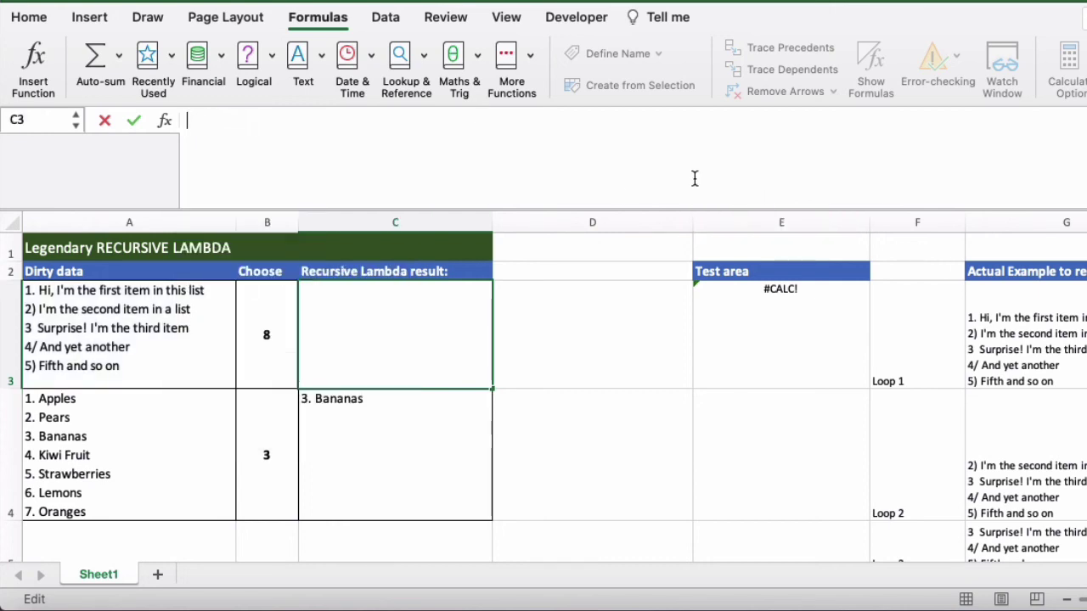
Start re-entering =FindItem( in C3, discard the edit, and return to the LAMBDA formula in E3.
type("=Find")
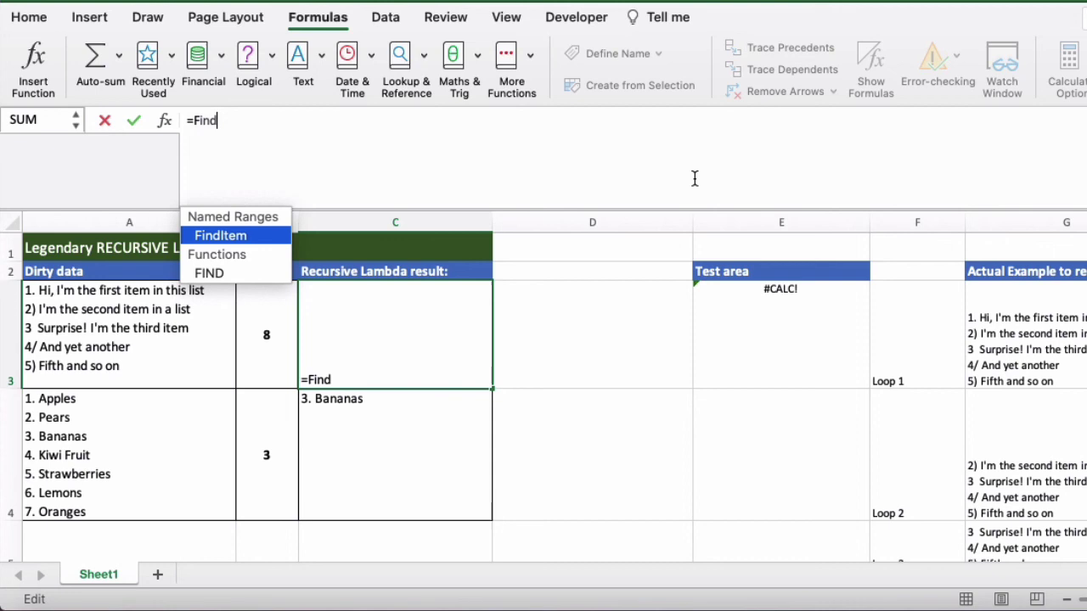
type("Item(")
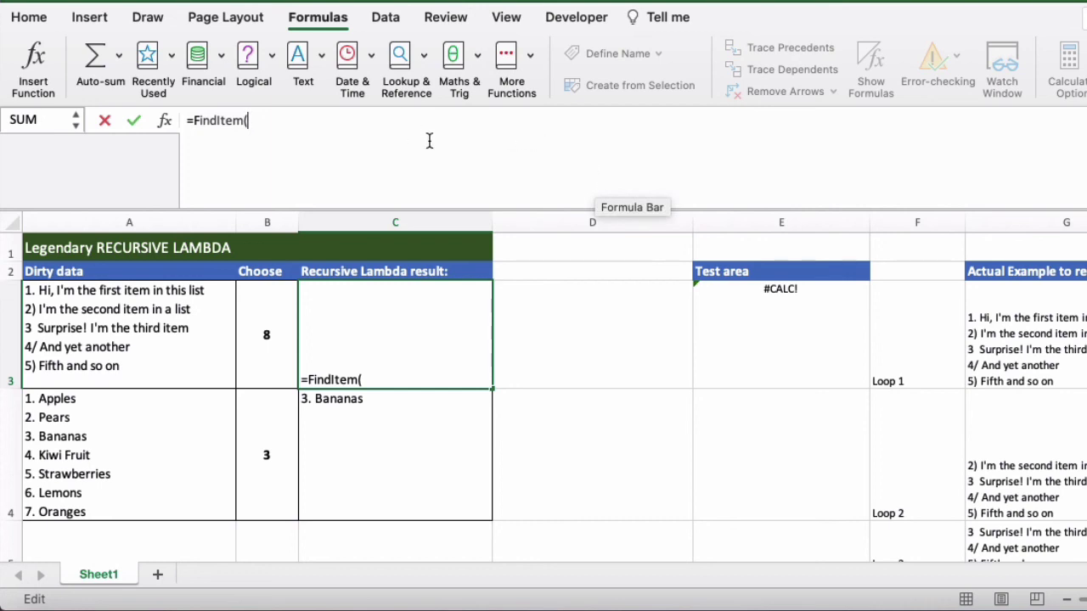
key("BackSpace")
type("(")
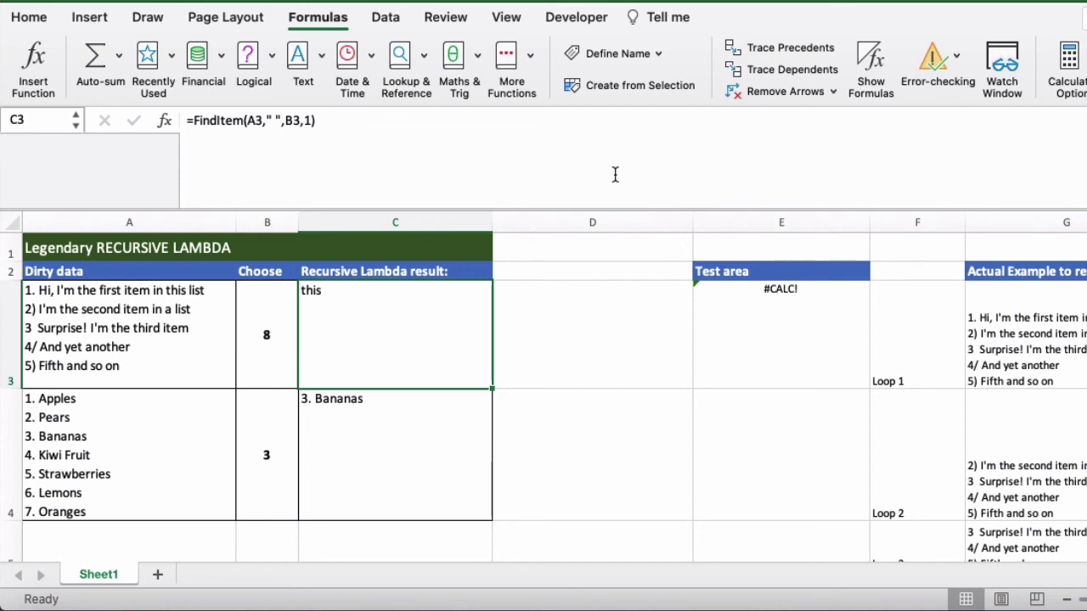
left_click(713, 357)
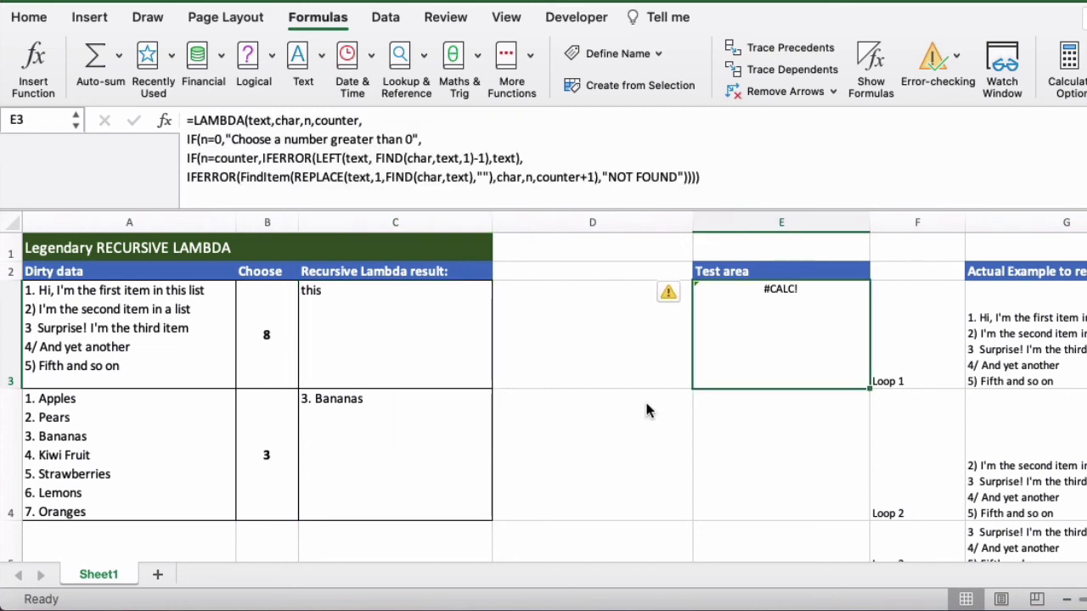